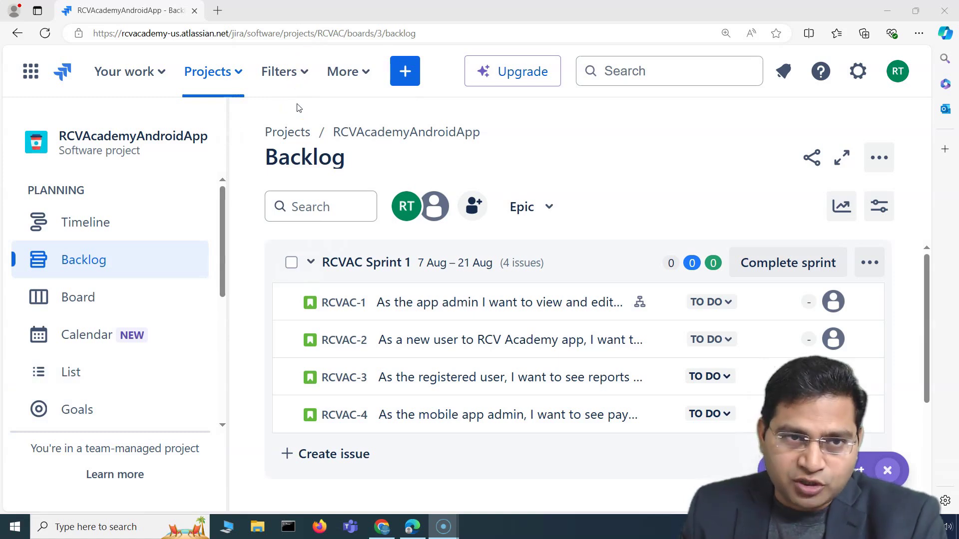
Step: Review the project name and the issues assigned to you in the Your work list, then close it
{"action": "left_click_drag", "start_coordinate": [60, 135], "coordinate": [193, 136]}
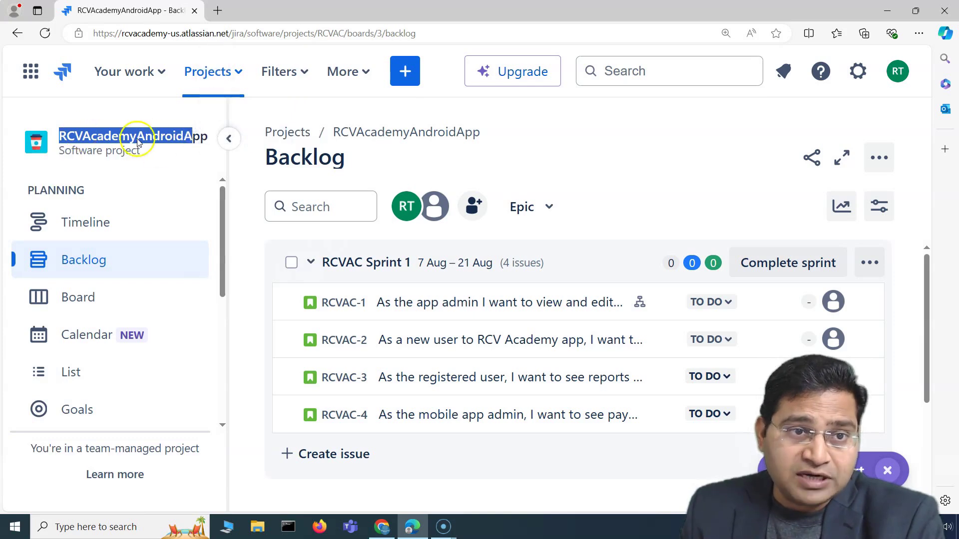
{"action": "left_click", "coordinate": [147, 173]}
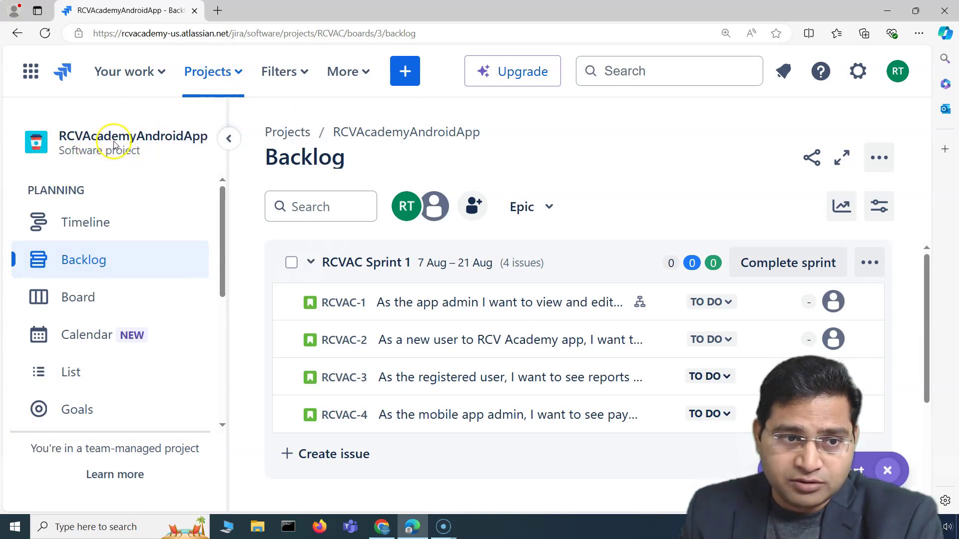
{"action": "left_click", "coordinate": [163, 75]}
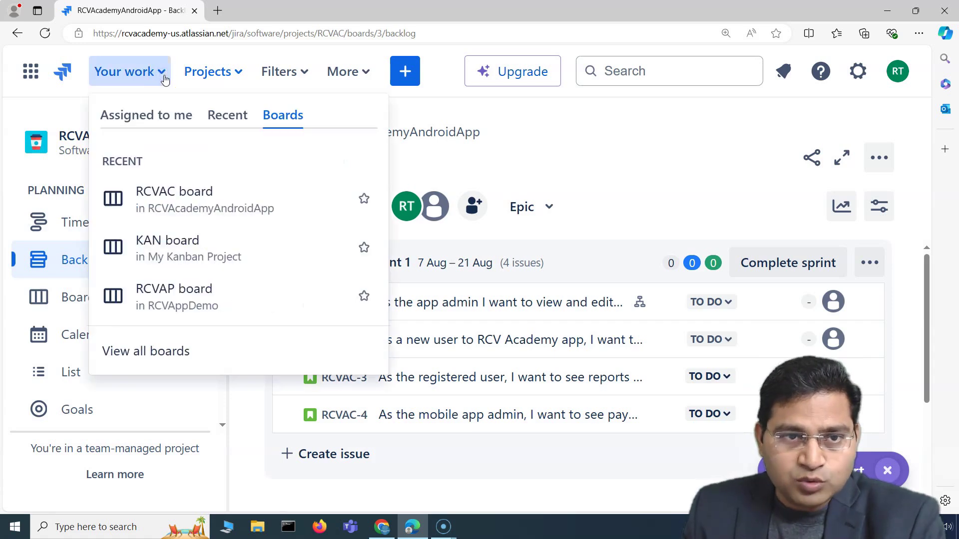
{"action": "left_click", "coordinate": [149, 119]}
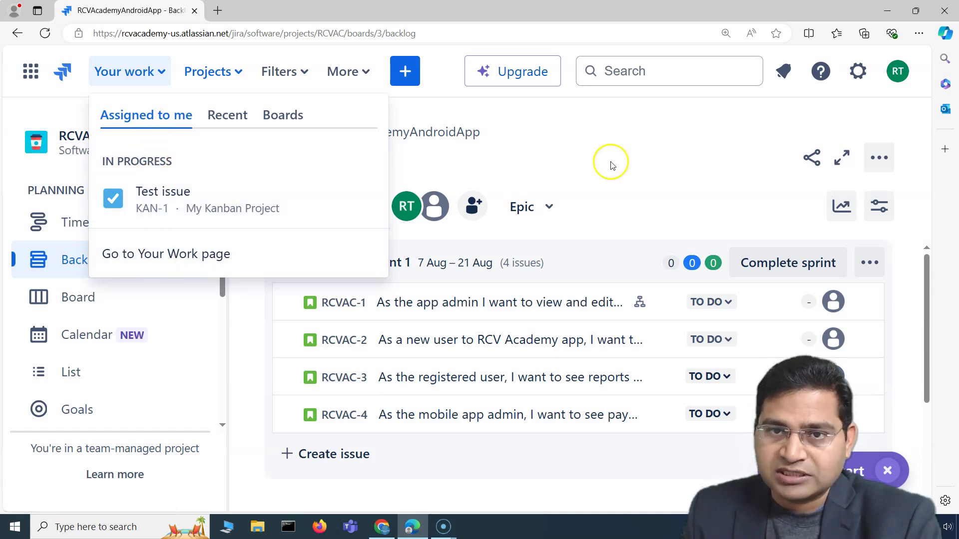
{"action": "left_click", "coordinate": [529, 131]}
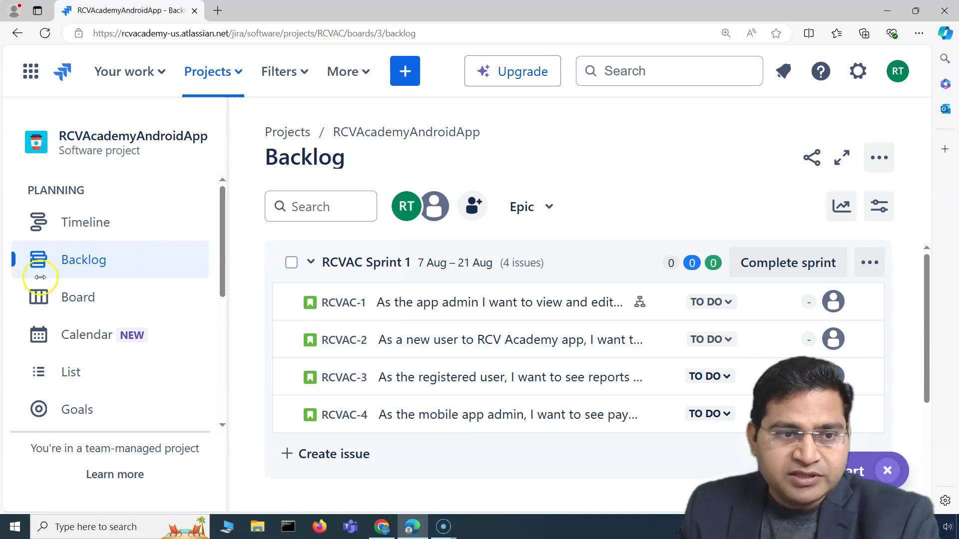
Step: Open the RCVAC Sprint 1 board from the project sidebar
{"action": "left_click", "coordinate": [98, 298]}
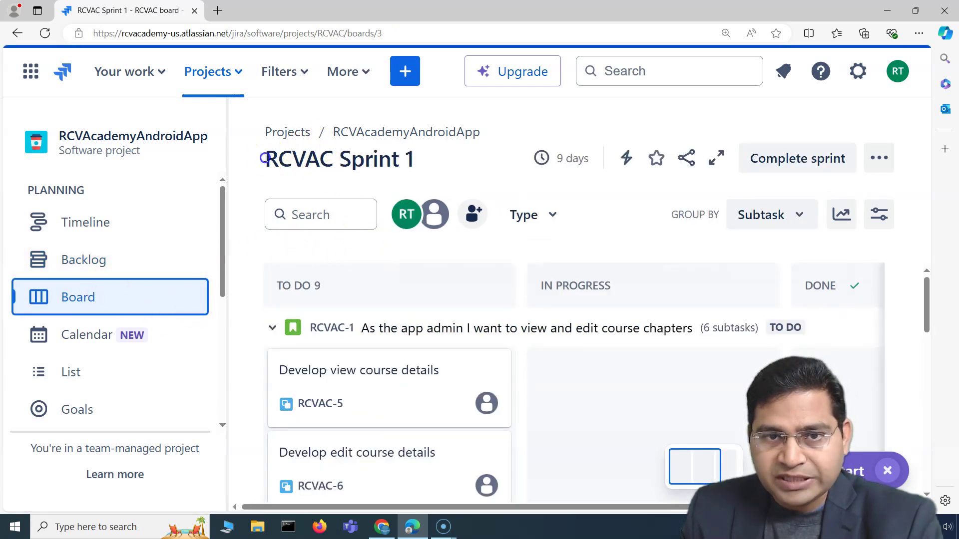
{"action": "left_click_drag", "start_coordinate": [264, 158], "coordinate": [410, 157]}
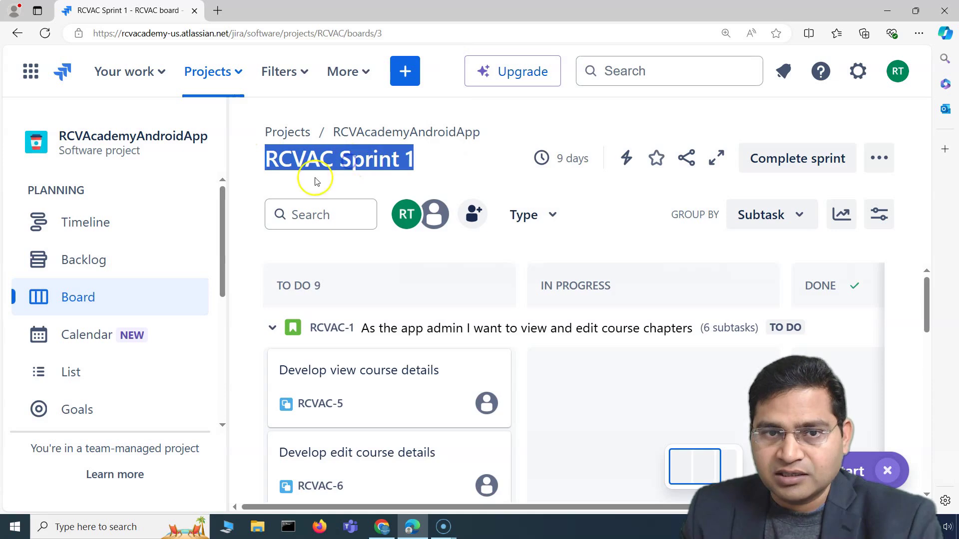
{"action": "left_click", "coordinate": [271, 165]}
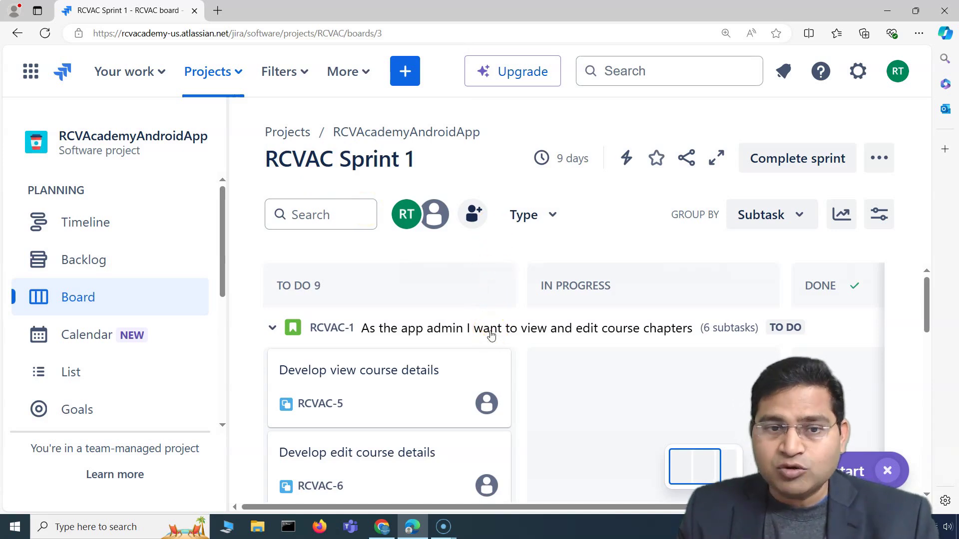
Step: Collapse the RCVAC-1 story and set the board's Group by to None
{"action": "left_click", "coordinate": [273, 329]}
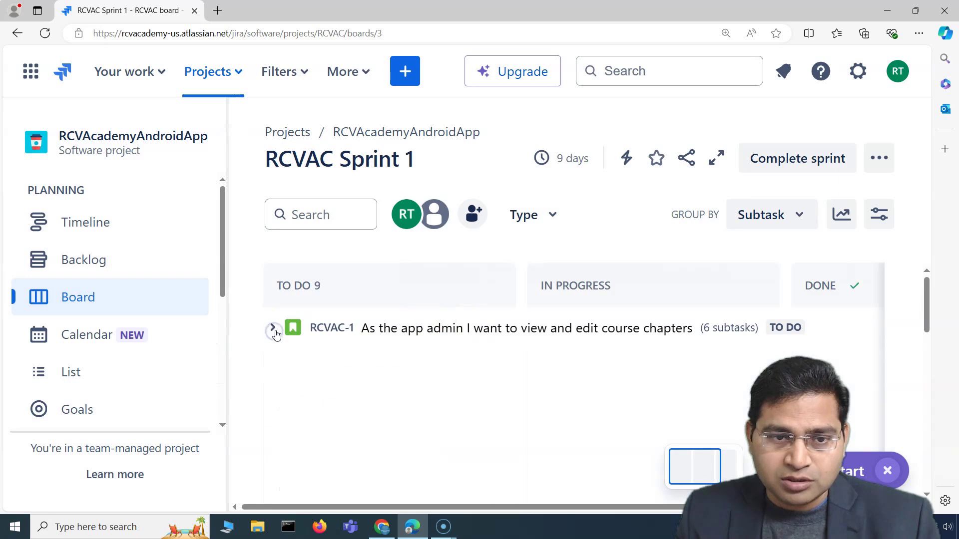
{"action": "left_click", "coordinate": [776, 214]}
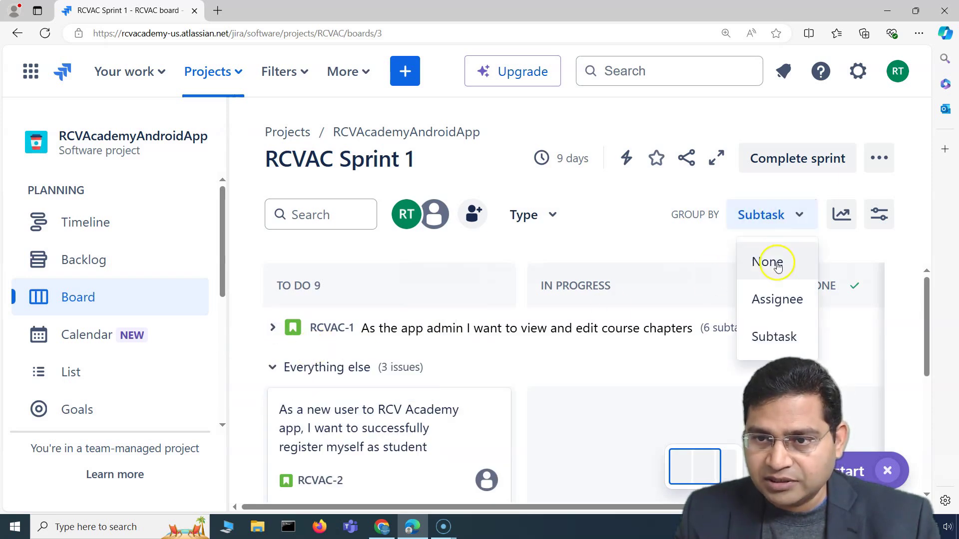
{"action": "left_click", "coordinate": [778, 265]}
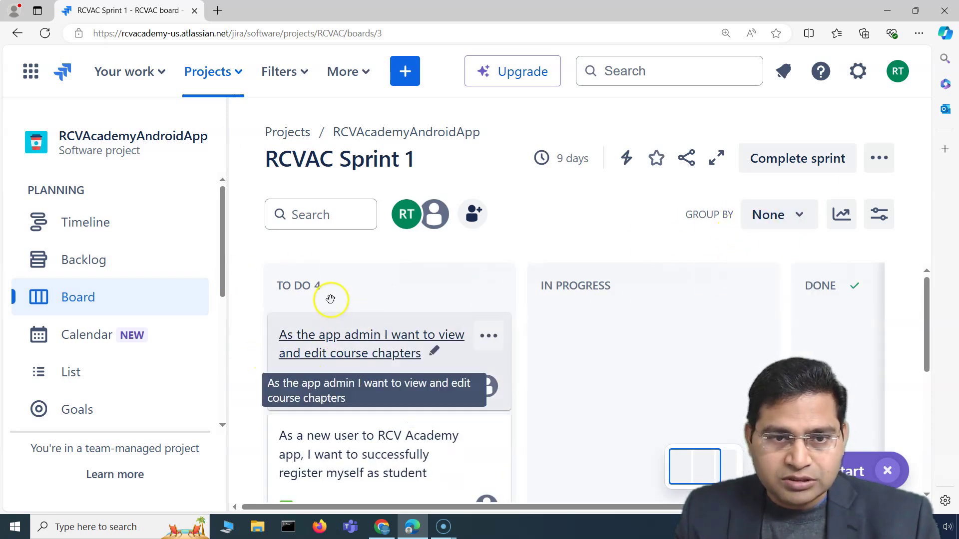
{"action": "scroll", "coordinate": [310, 320], "scroll_direction": "down", "scroll_amount": 2}
{"action": "scroll", "coordinate": [357, 432], "scroll_direction": "up", "scroll_amount": 2}
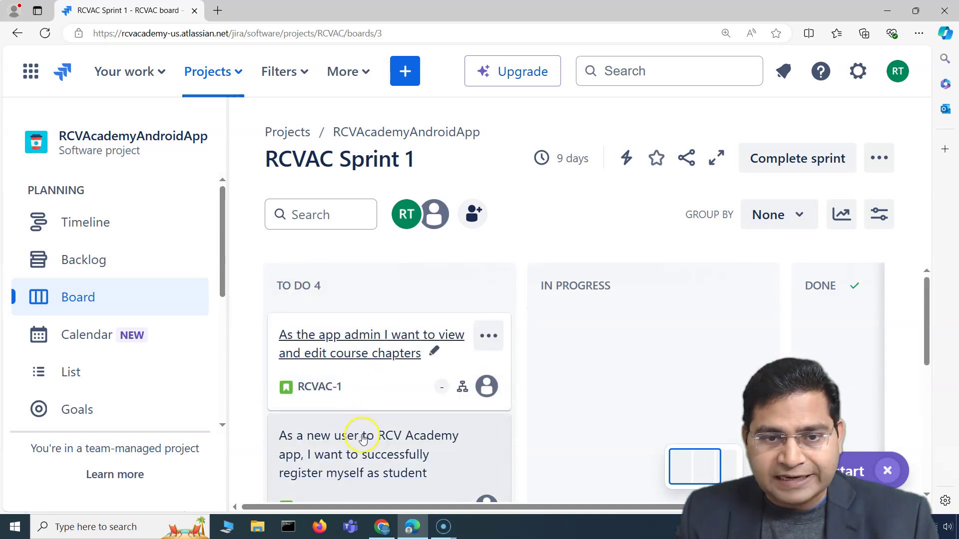
{"action": "scroll", "coordinate": [363, 439], "scroll_direction": "down", "scroll_amount": 5}
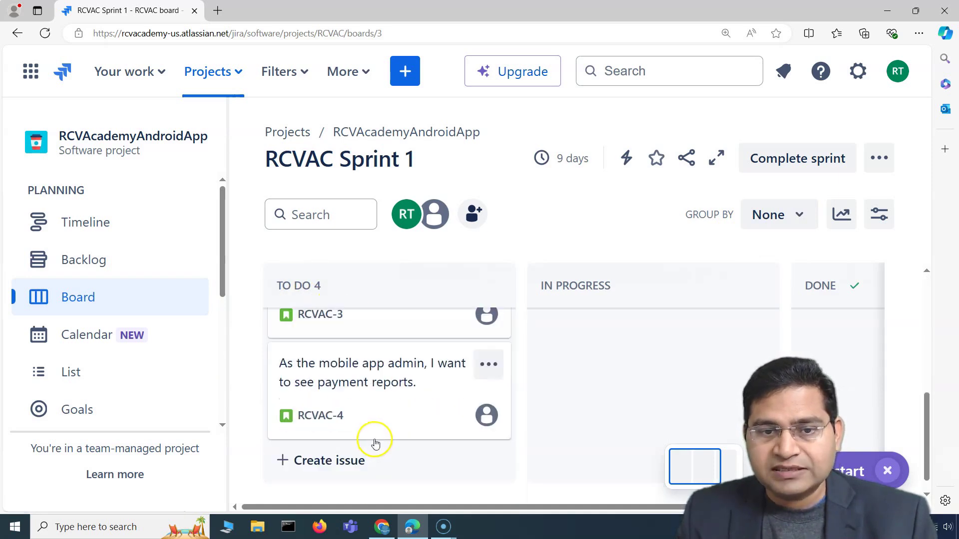
{"action": "scroll", "coordinate": [375, 439], "scroll_direction": "up", "scroll_amount": 5}
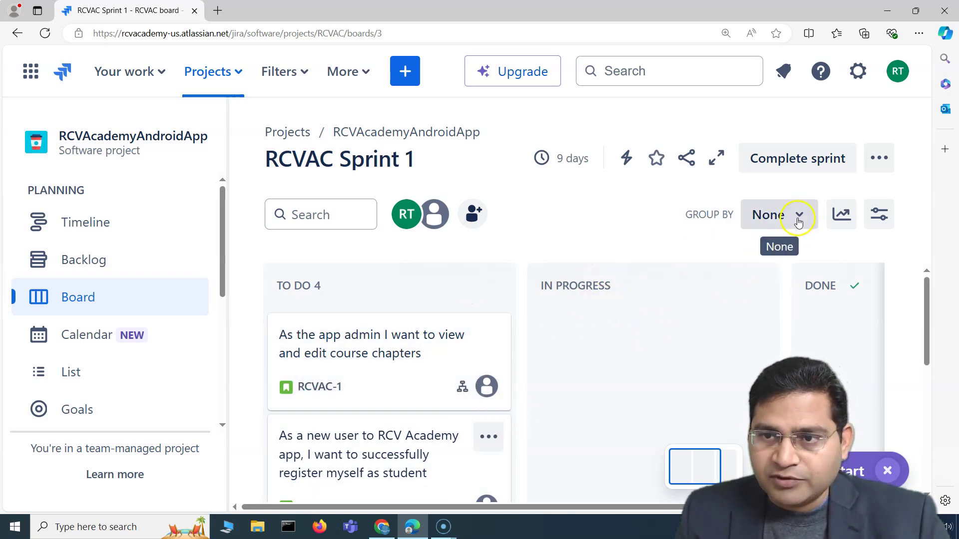
Step: Group the sprint board by Subtask again
{"action": "left_click", "coordinate": [798, 218]}
{"action": "left_click", "coordinate": [773, 337]}
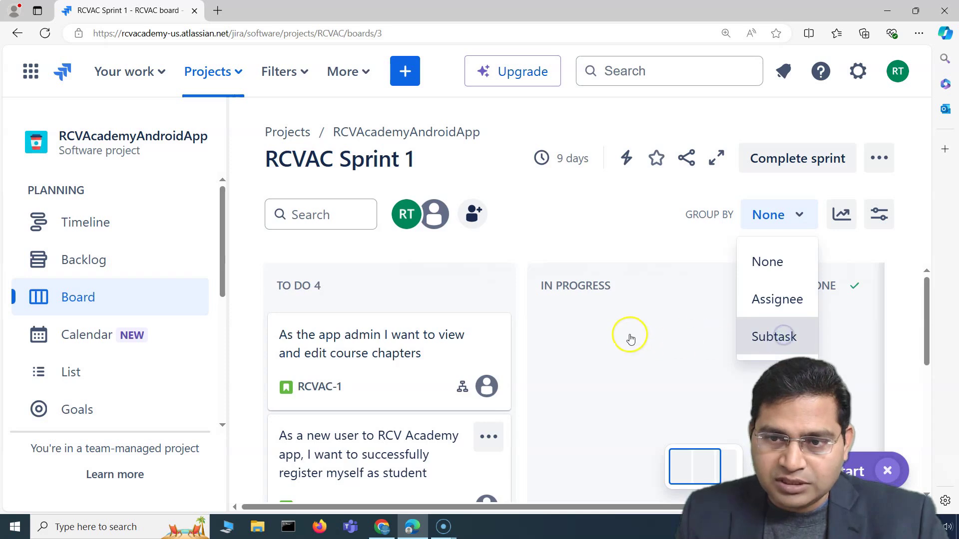
{"action": "scroll", "coordinate": [417, 456], "scroll_direction": "down", "scroll_amount": 3}
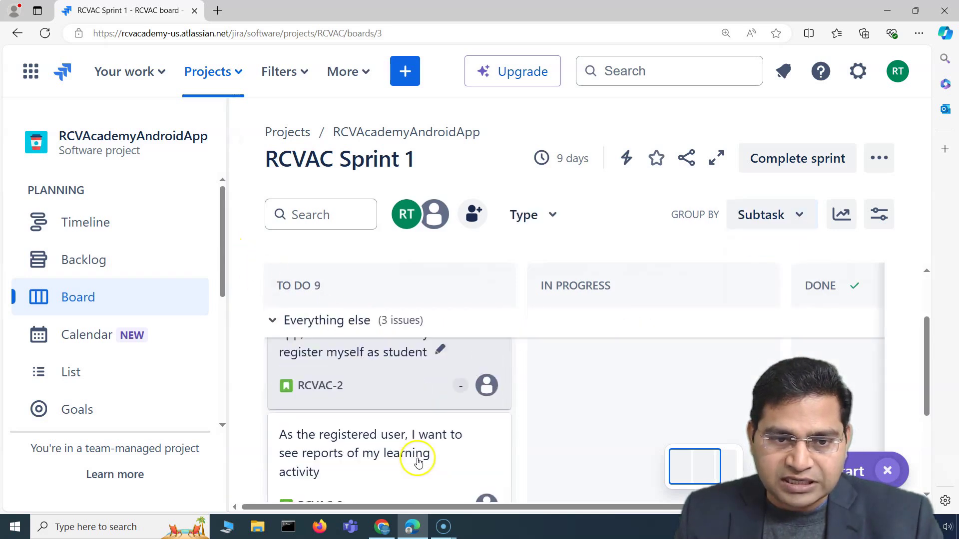
{"action": "scroll", "coordinate": [314, 424], "scroll_direction": "up", "scroll_amount": 3}
Step: Expand story RCVAC-1 and open subtask RCVAC-9's details
{"action": "left_click", "coordinate": [272, 331]}
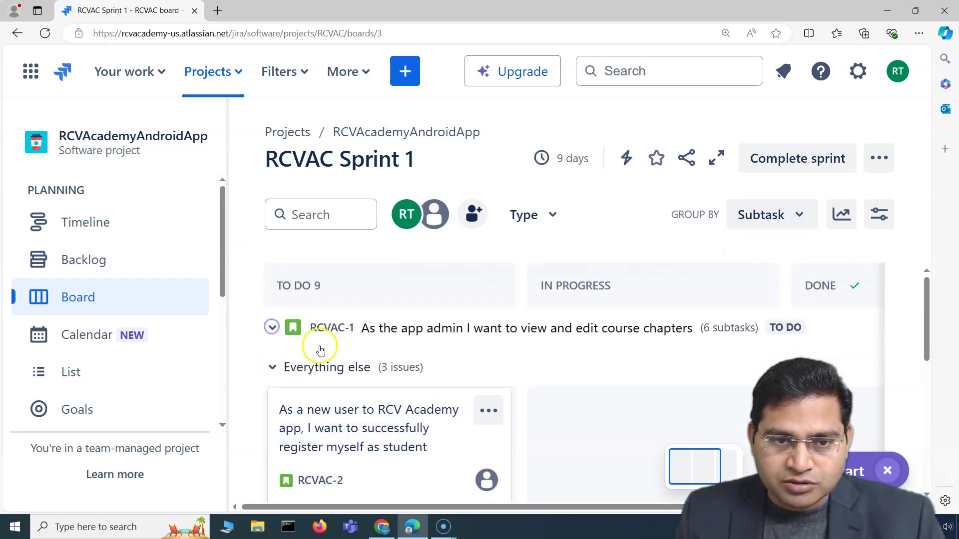
{"action": "scroll", "coordinate": [393, 401], "scroll_direction": "down", "scroll_amount": 3}
{"action": "scroll", "coordinate": [394, 401], "scroll_direction": "down", "scroll_amount": 2}
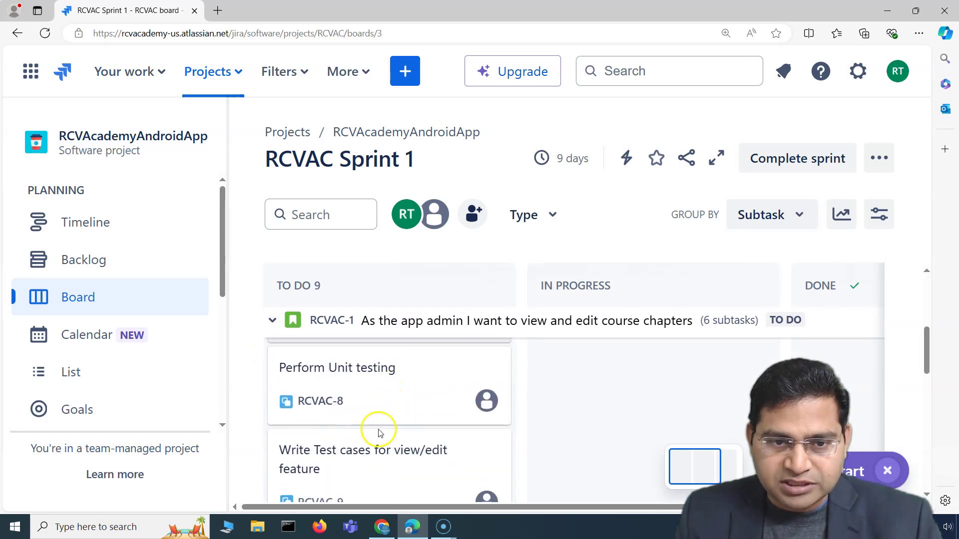
{"action": "scroll", "coordinate": [370, 383], "scroll_direction": "down", "scroll_amount": 1}
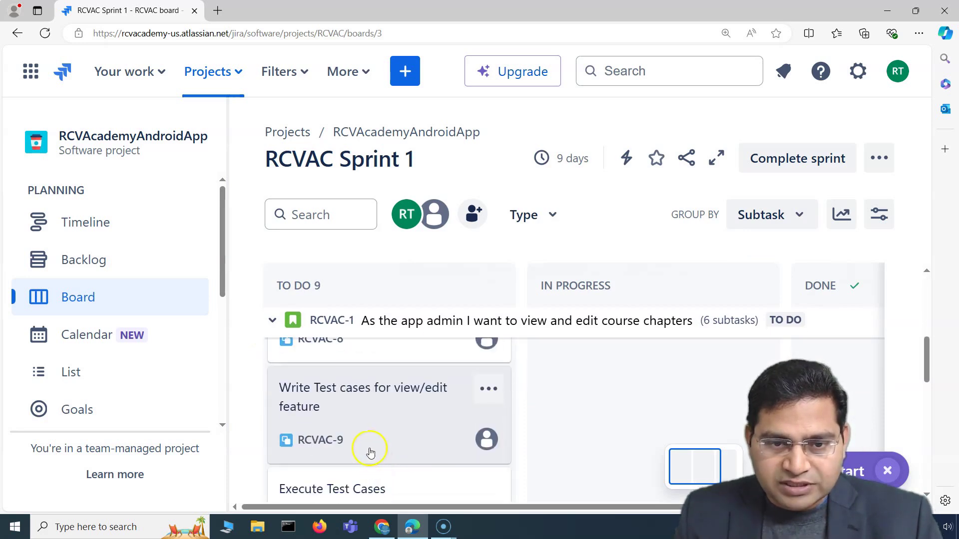
{"action": "left_click", "coordinate": [357, 405]}
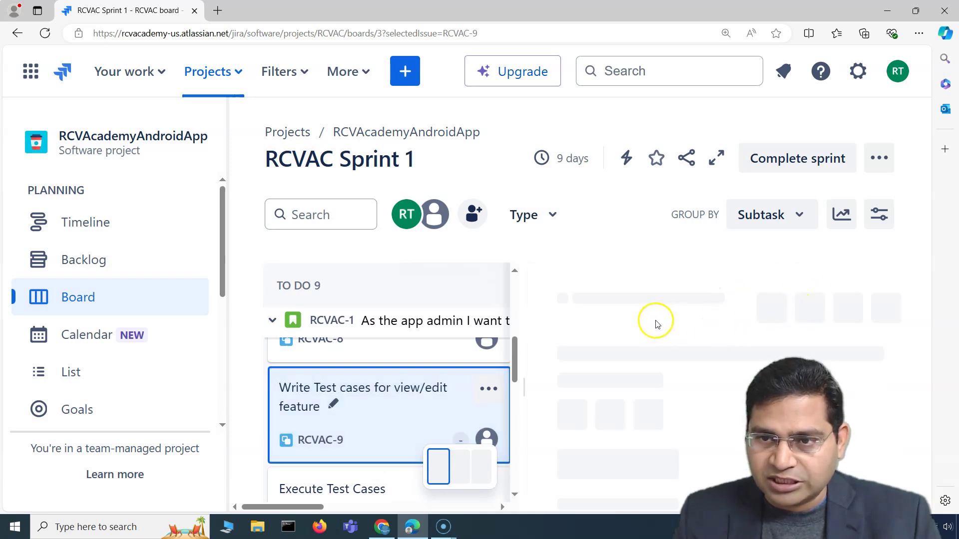
Step: Assign subtask RCVAC-10 to yourself and close its details panel
{"action": "scroll", "coordinate": [364, 428], "scroll_direction": "down", "scroll_amount": 1}
{"action": "left_click", "coordinate": [364, 428]}
{"action": "scroll", "coordinate": [751, 382], "scroll_direction": "down", "scroll_amount": 3}
{"action": "scroll", "coordinate": [752, 382], "scroll_direction": "down", "scroll_amount": 1}
{"action": "left_click", "coordinate": [709, 466]}
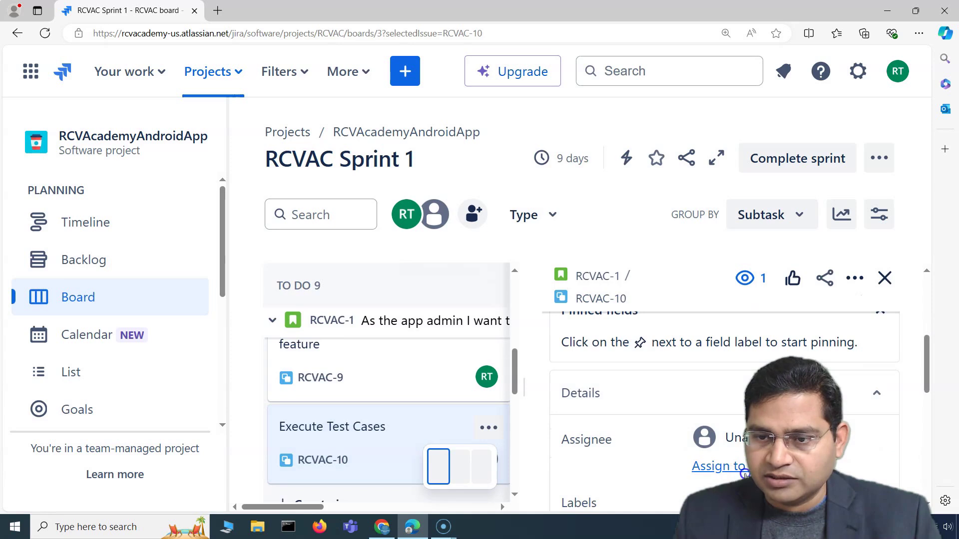
{"action": "left_click", "coordinate": [884, 278]}
{"action": "left_click", "coordinate": [159, 74]}
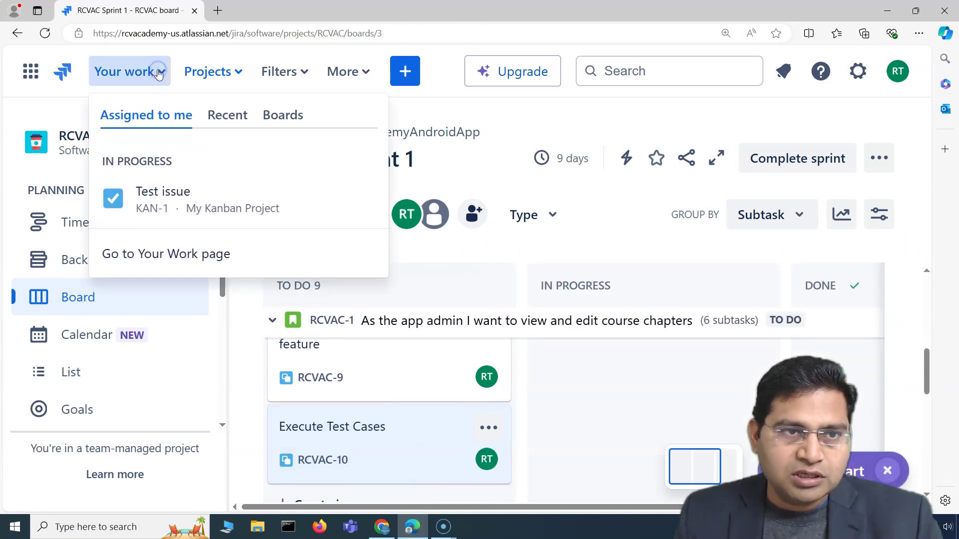
Step: Confirm RCVAC-10 and RCVAC-9 appear under Assigned to me, then close the work list
{"action": "left_click", "coordinate": [179, 297]}
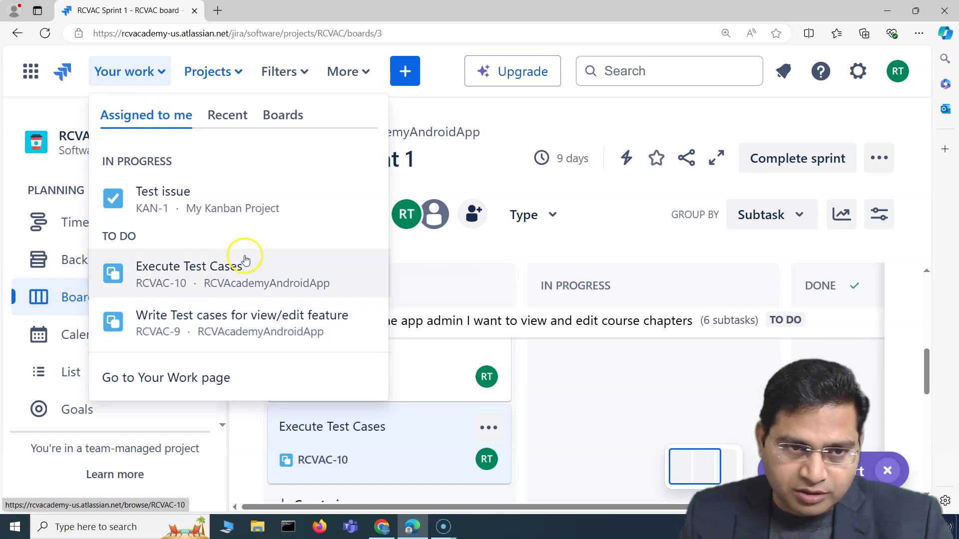
{"action": "left_click", "coordinate": [519, 122]}
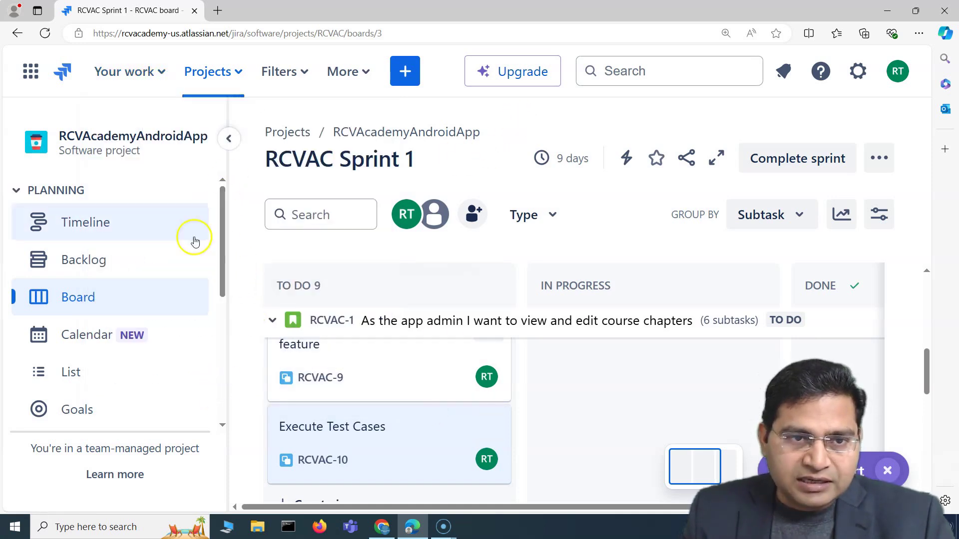
Step: Collapse the project sidebar and expand RCVAC-1 to show its subtask cards in To Do
{"action": "left_click", "coordinate": [91, 298]}
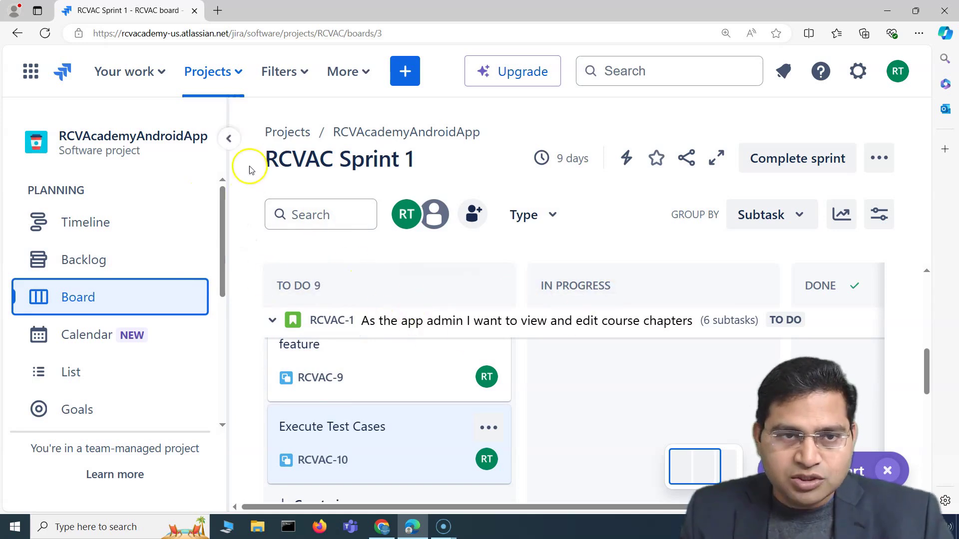
{"action": "left_click", "coordinate": [229, 139]}
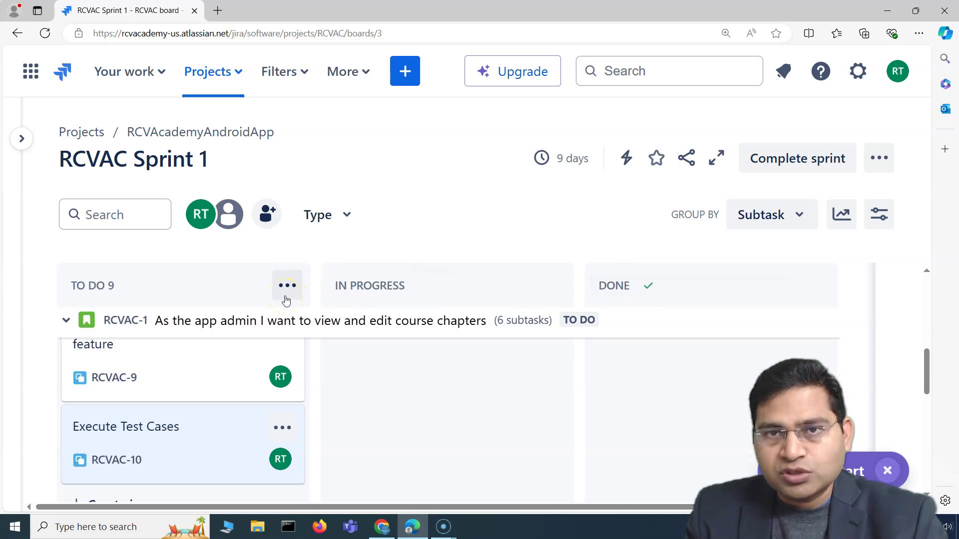
{"action": "left_click", "coordinate": [257, 257]}
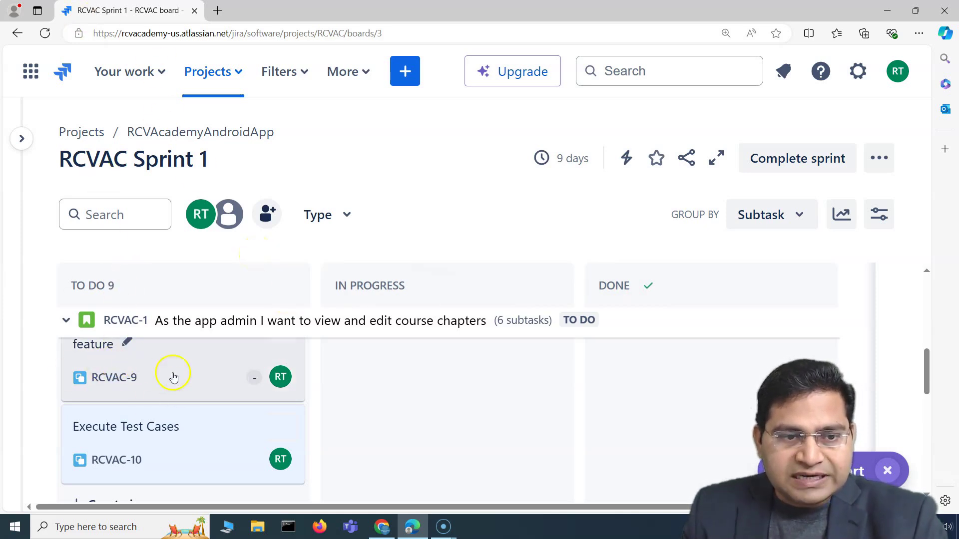
{"action": "scroll", "coordinate": [128, 415], "scroll_direction": "up", "scroll_amount": 2}
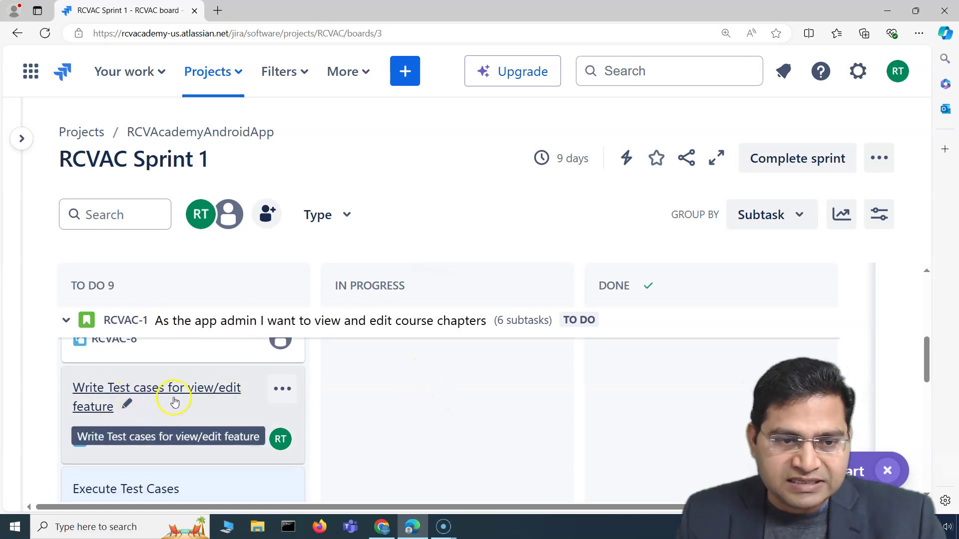
Step: Move subtask RCVAC-9 from To Do into the In Progress column
{"action": "left_click", "coordinate": [142, 415]}
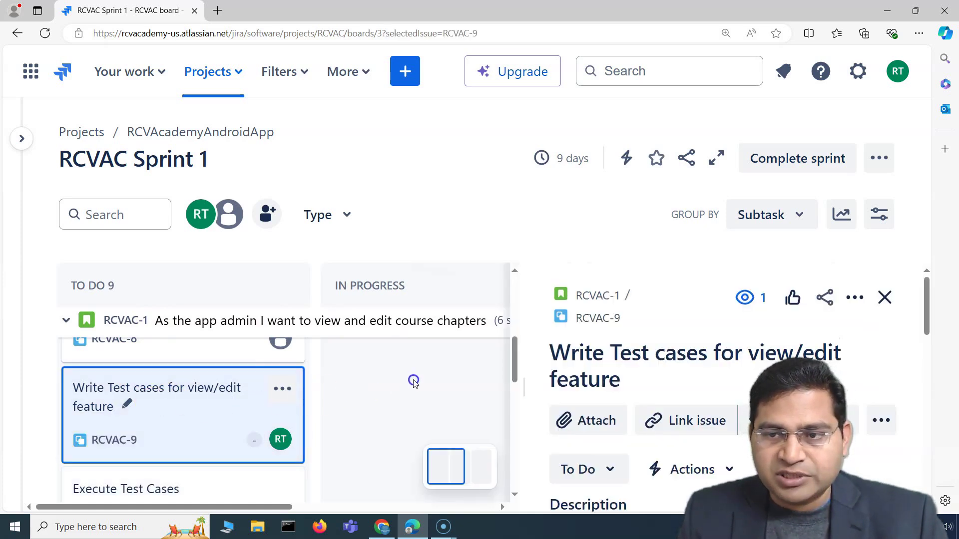
{"action": "left_click", "coordinate": [884, 298]}
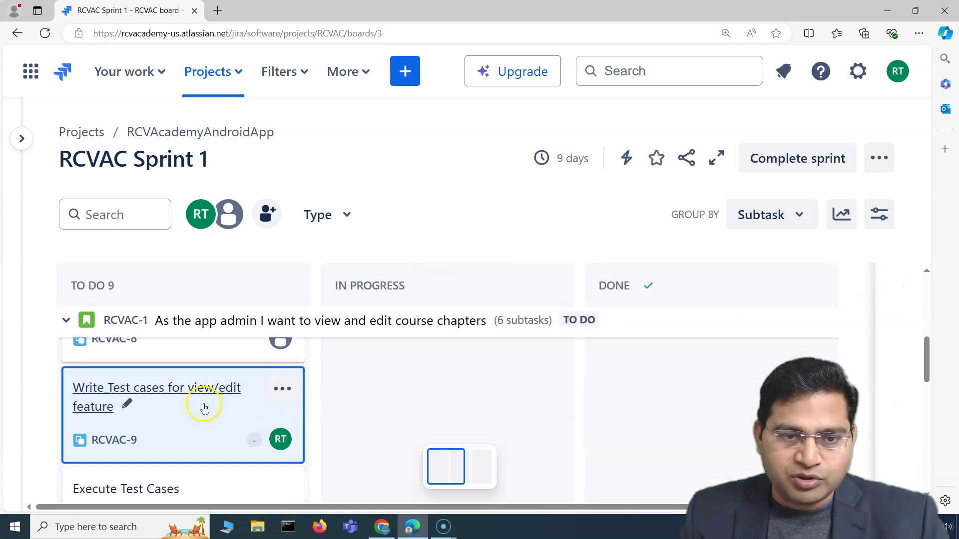
{"action": "left_click_drag", "start_coordinate": [155, 422], "coordinate": [361, 368]}
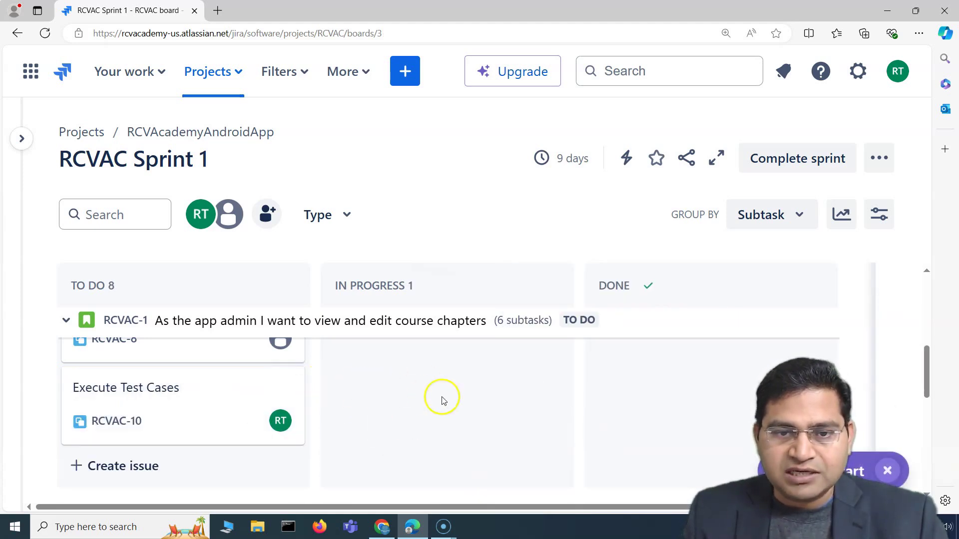
Step: Open RCVAC-9's details and open the issue in a new tab
{"action": "left_click", "coordinate": [399, 396]}
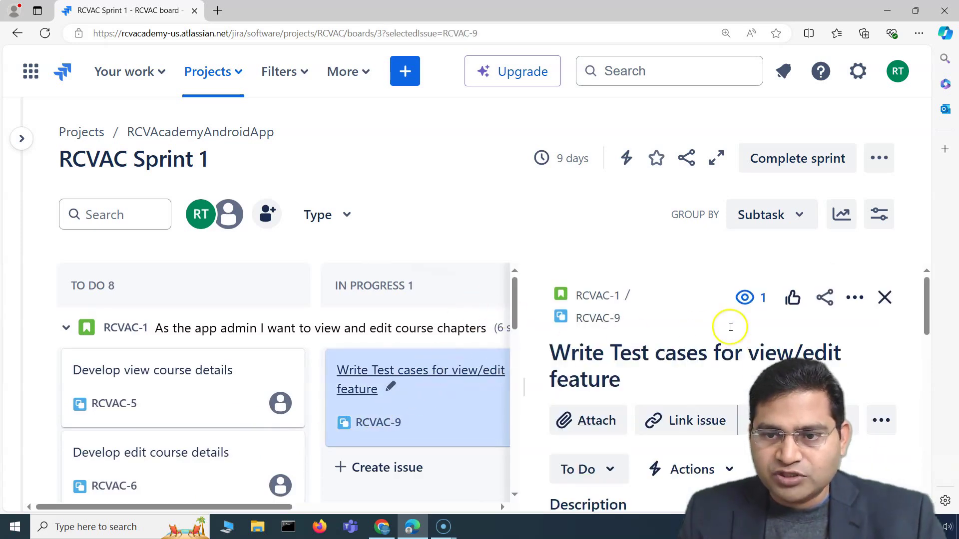
{"action": "scroll", "coordinate": [739, 349], "scroll_direction": "down", "scroll_amount": 5}
{"action": "scroll", "coordinate": [691, 460], "scroll_direction": "up", "scroll_amount": 3}
{"action": "scroll", "coordinate": [691, 460], "scroll_direction": "down", "scroll_amount": 4}
{"action": "scroll", "coordinate": [691, 460], "scroll_direction": "down", "scroll_amount": 3}
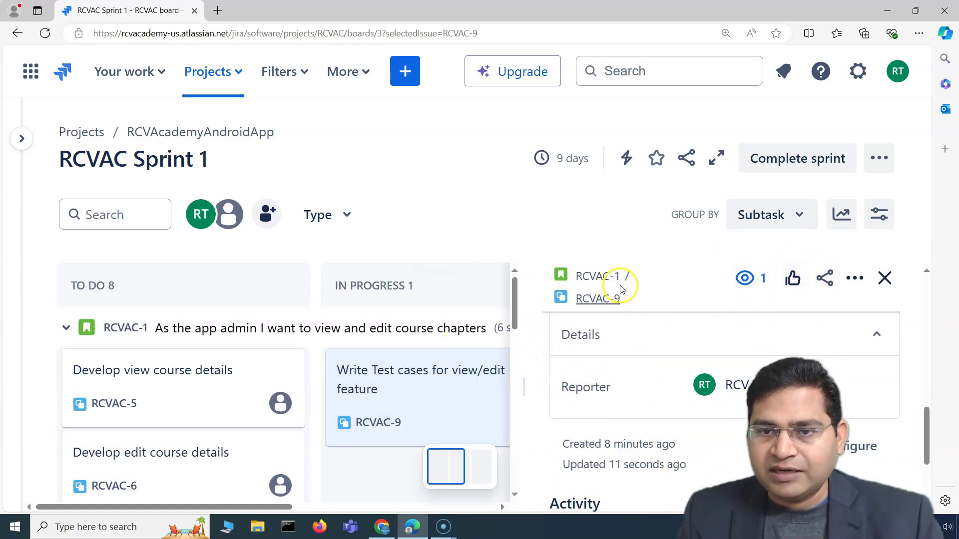
{"action": "left_click", "coordinate": [606, 300]}
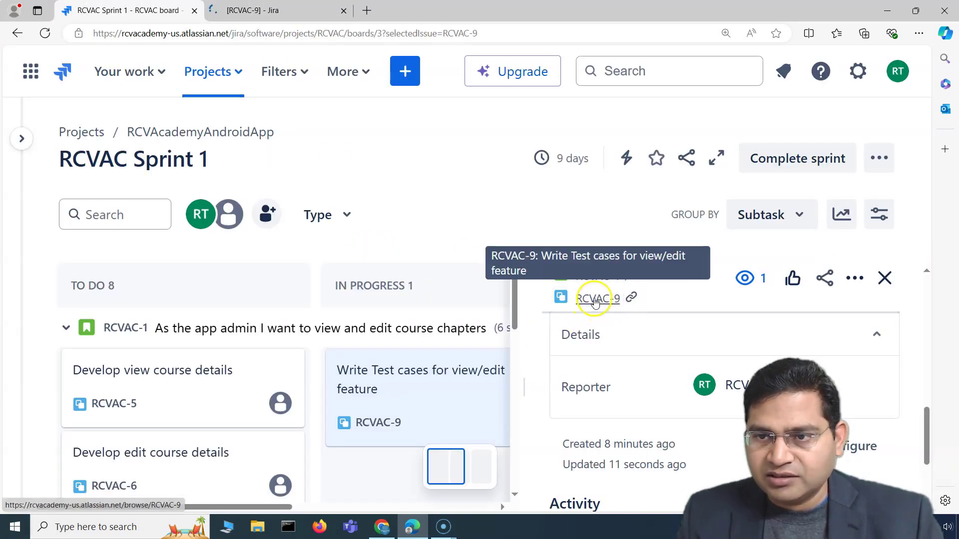
Step: On the RCVAC-9 issue tab, dismiss the announcement and start an empty comment
{"action": "left_click", "coordinate": [282, 11]}
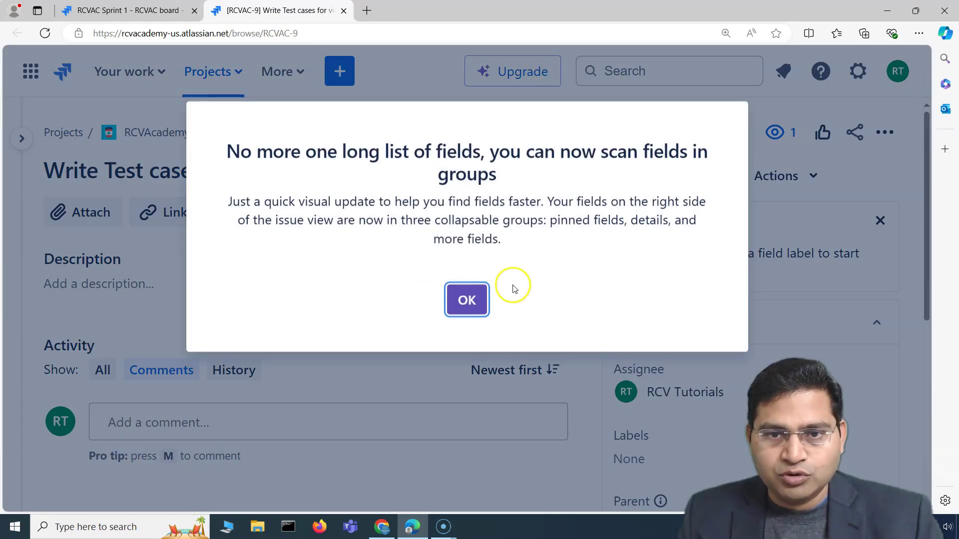
{"action": "left_click", "coordinate": [464, 299]}
{"action": "left_click", "coordinate": [116, 424]}
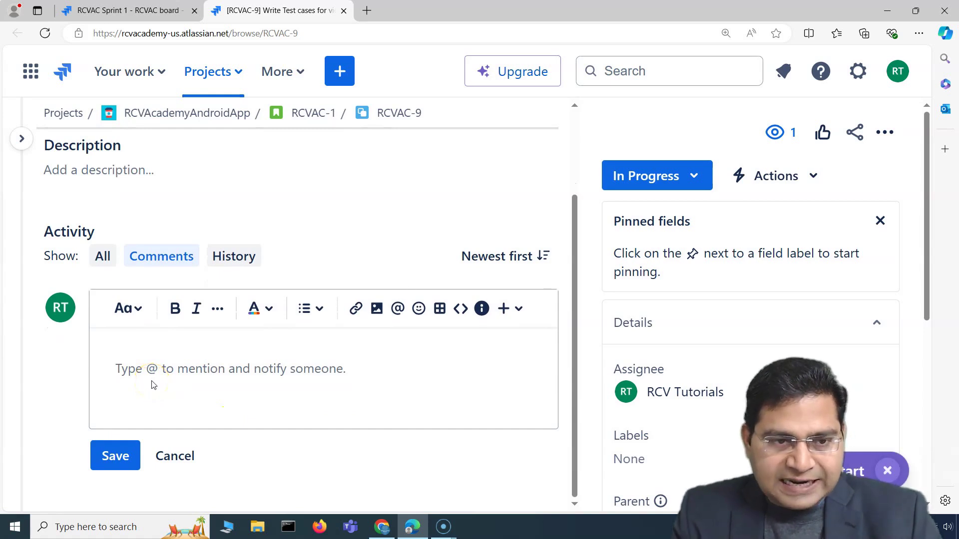
{"action": "type", "text": "@"}
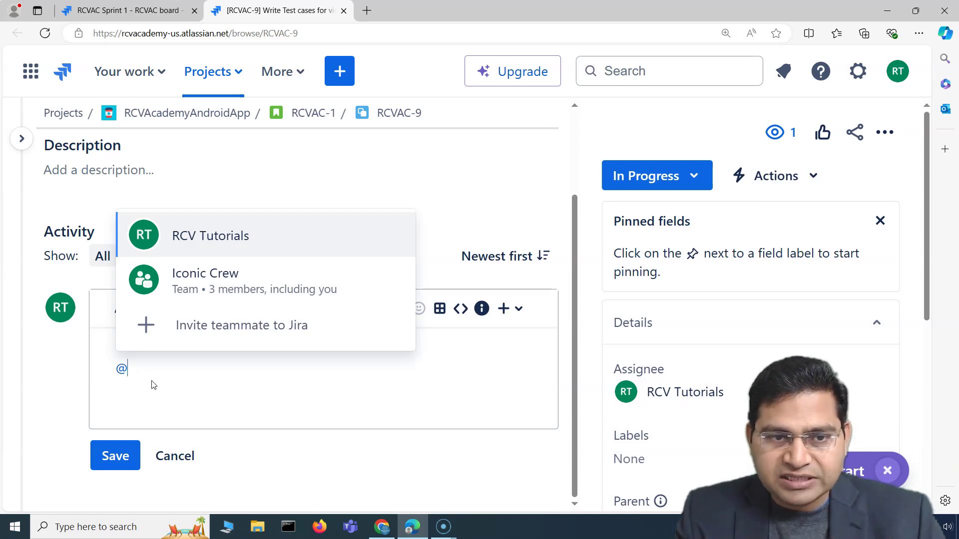
{"action": "left_click", "coordinate": [233, 232]}
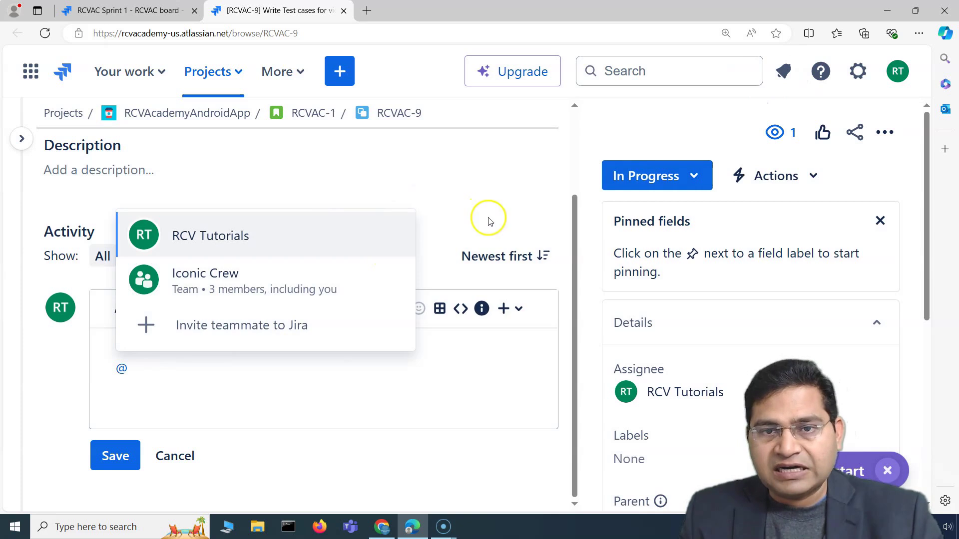
{"action": "left_click", "coordinate": [143, 369]}
{"action": "key", "text": "BackSpace"}
{"action": "scroll", "coordinate": [215, 300], "scroll_direction": "up", "scroll_amount": 3}
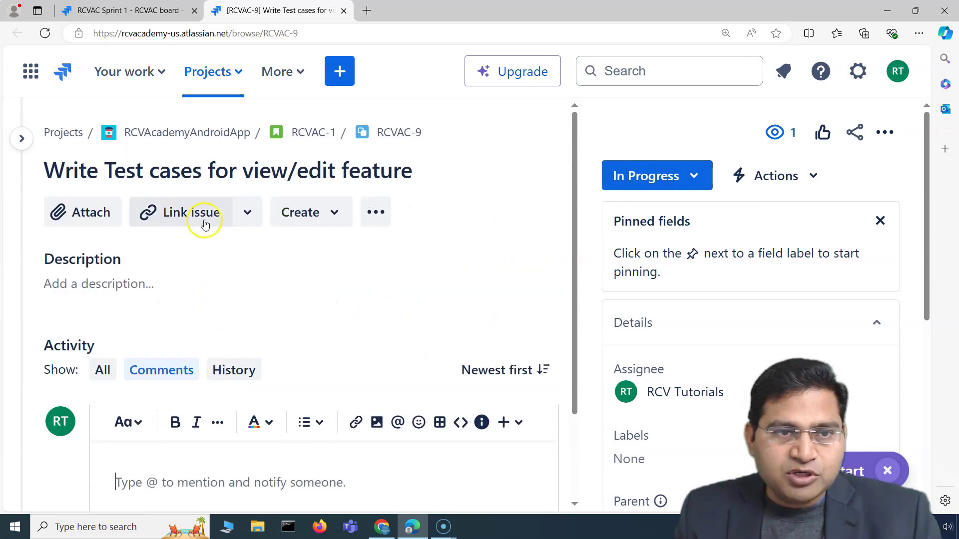
{"action": "scroll", "coordinate": [336, 323], "scroll_direction": "down", "scroll_amount": 2}
{"action": "left_click", "coordinate": [139, 368]}
{"action": "scroll", "coordinate": [392, 320], "scroll_direction": "up", "scroll_amount": 2}
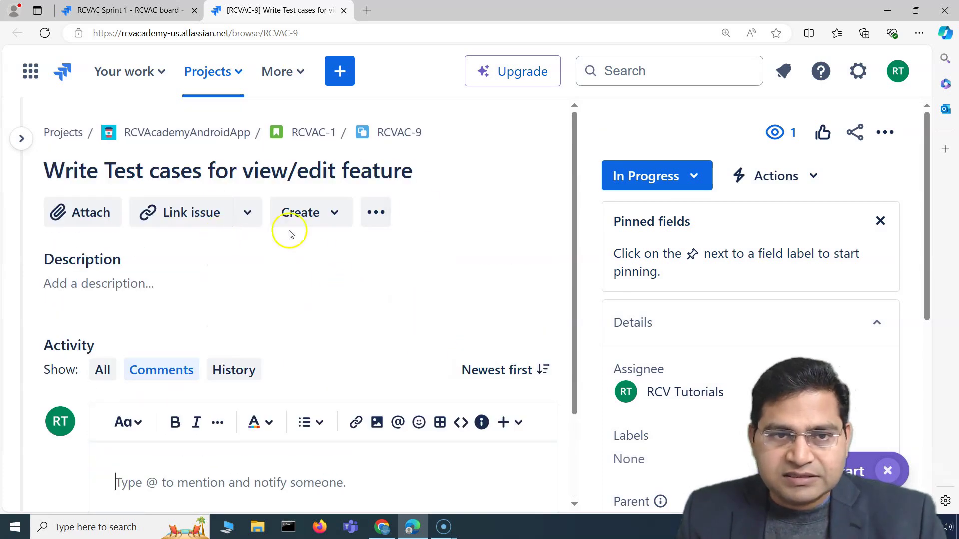
{"action": "left_click", "coordinate": [703, 185]}
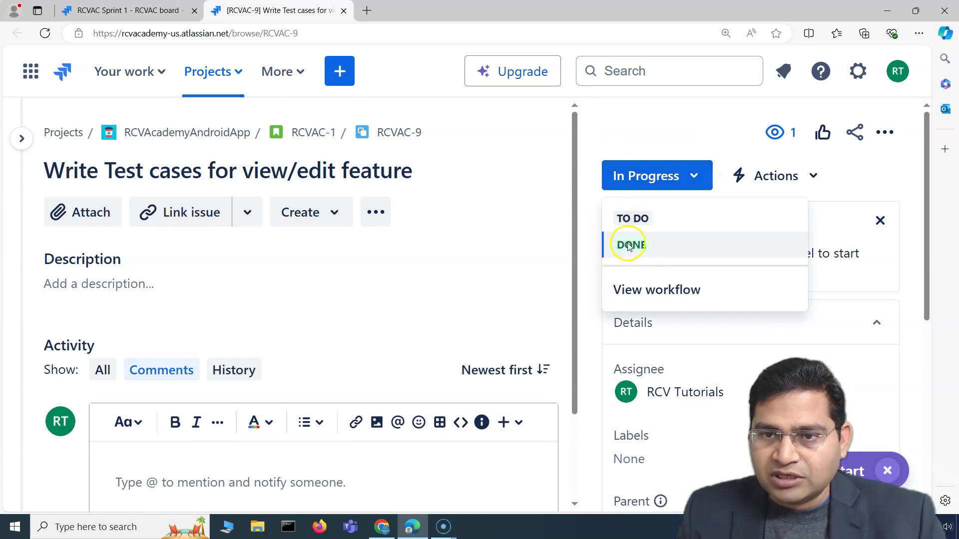
{"action": "left_click", "coordinate": [649, 294]}
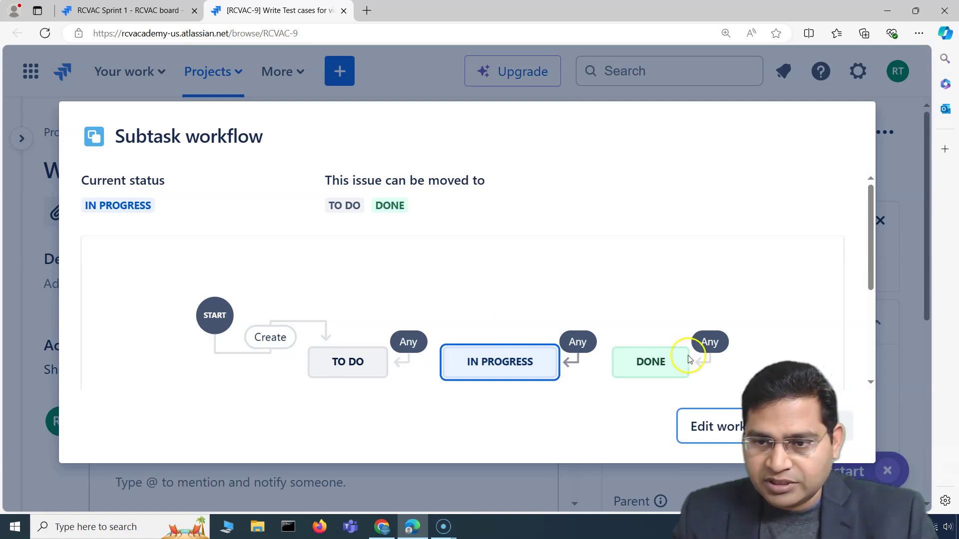
{"action": "key", "text": "Escape"}
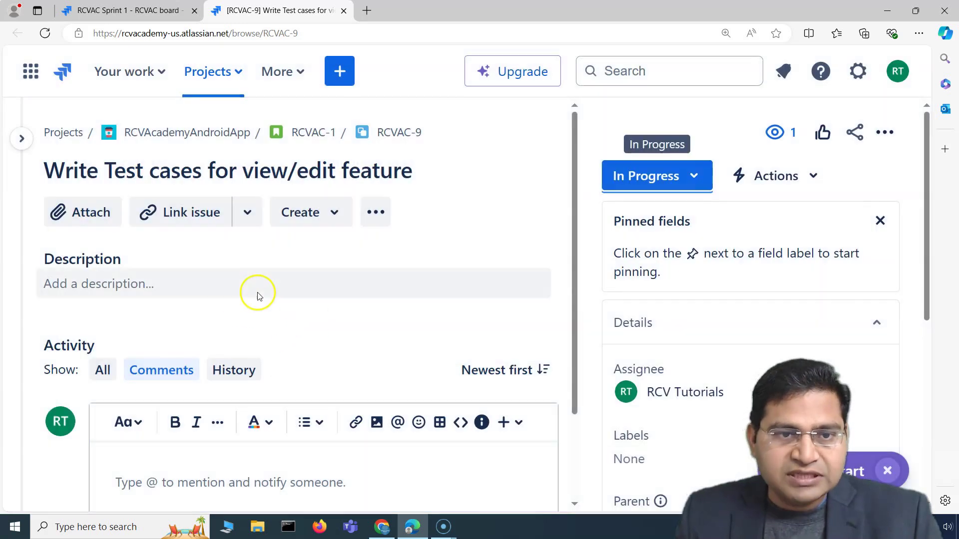
Step: Try an @A mention in the RCVAC-9 comment, then delete the mention text
{"action": "scroll", "coordinate": [257, 294], "scroll_direction": "down", "scroll_amount": 1}
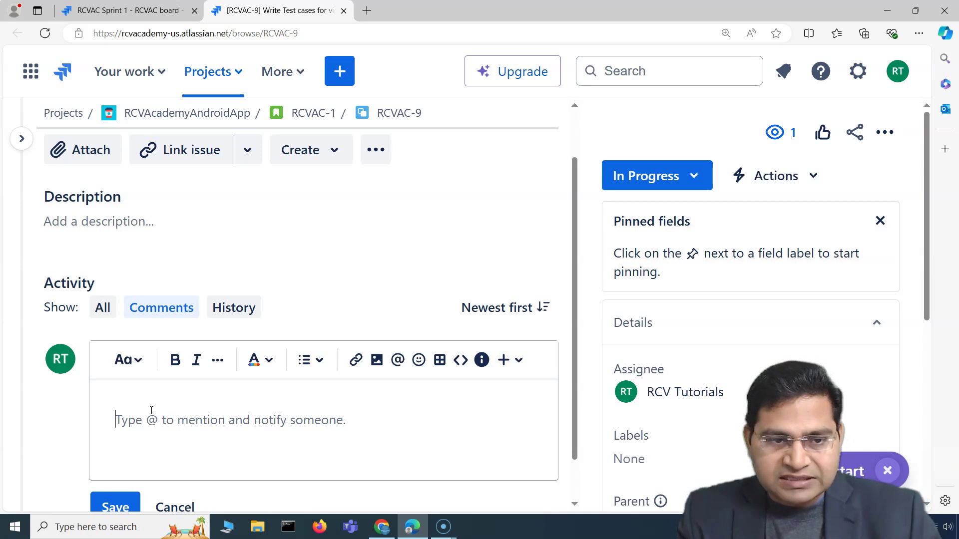
{"action": "type", "text": "@"}
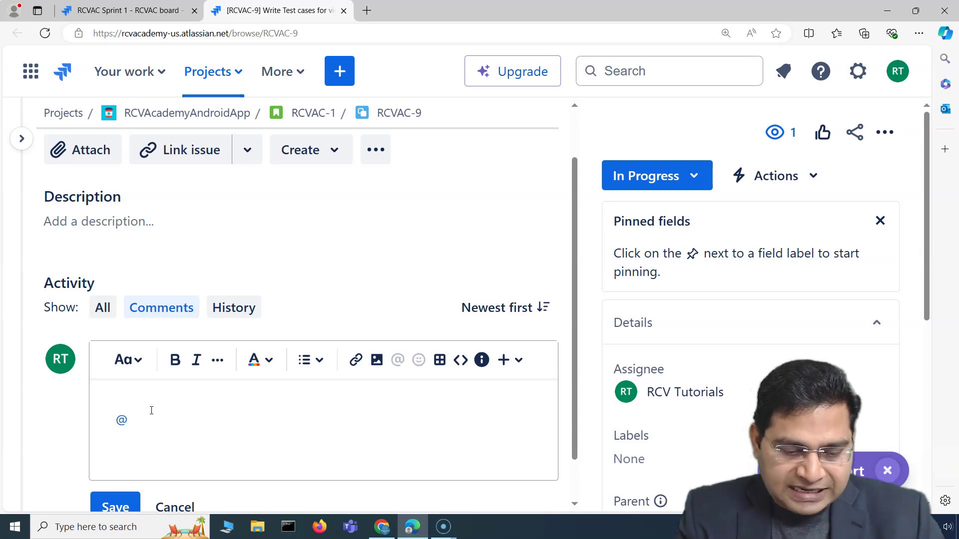
{"action": "type", "text": "Amit"}
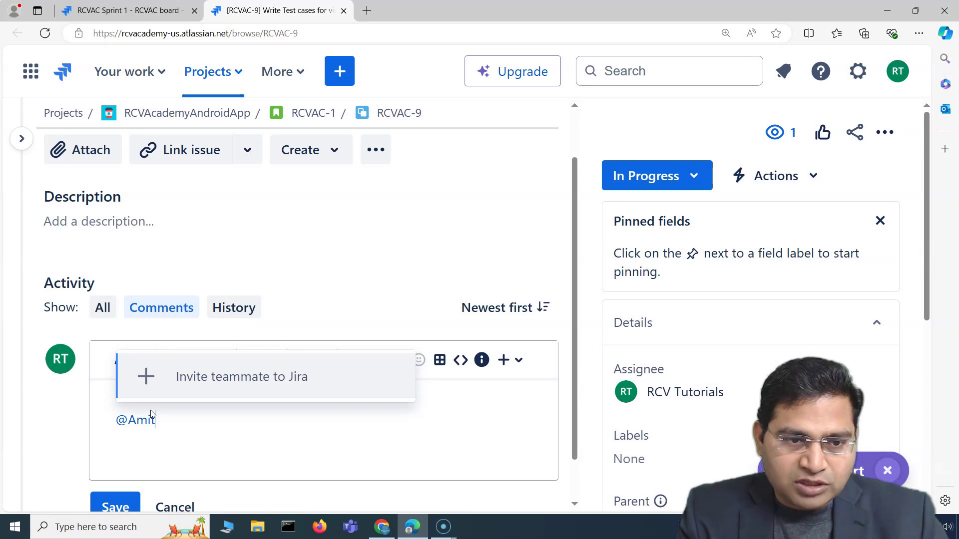
{"action": "left_click", "coordinate": [192, 428]}
{"action": "type", "text": ":"}
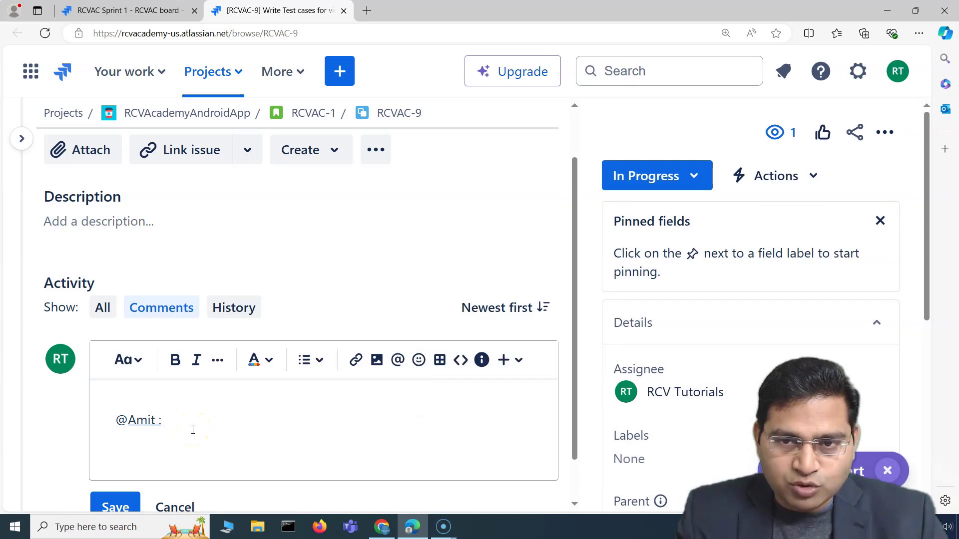
{"action": "left_click_drag", "start_coordinate": [187, 419], "coordinate": [107, 419]}
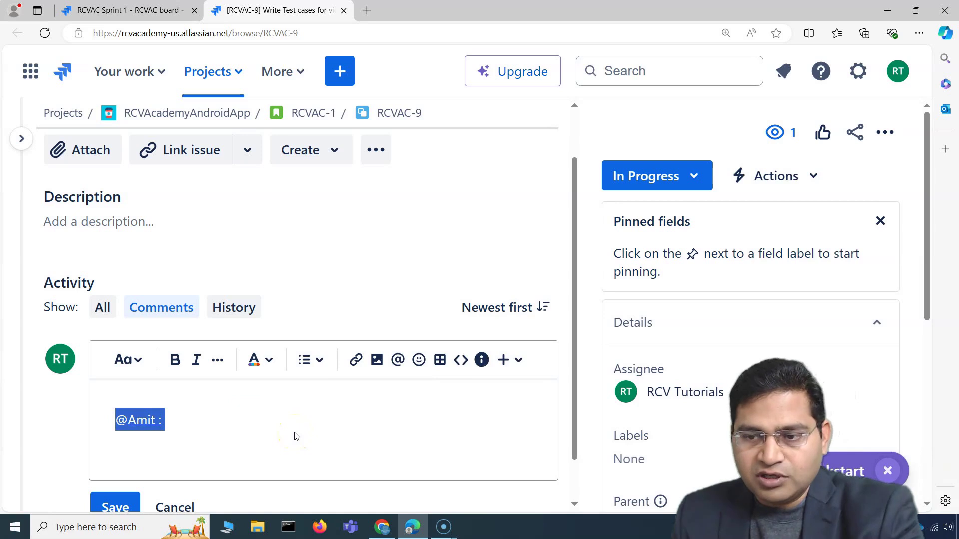
{"action": "key", "text": "BackSpace"}
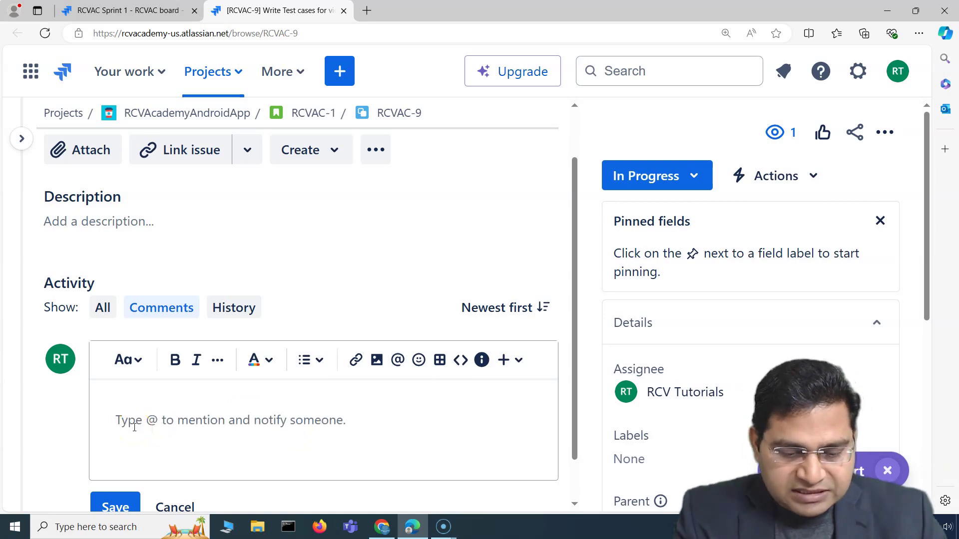
Step: Save the comment 'This task is complete. Test cases uploaded in Jira XRay. Closing this task now.'
{"action": "type", "text": "Thi"}
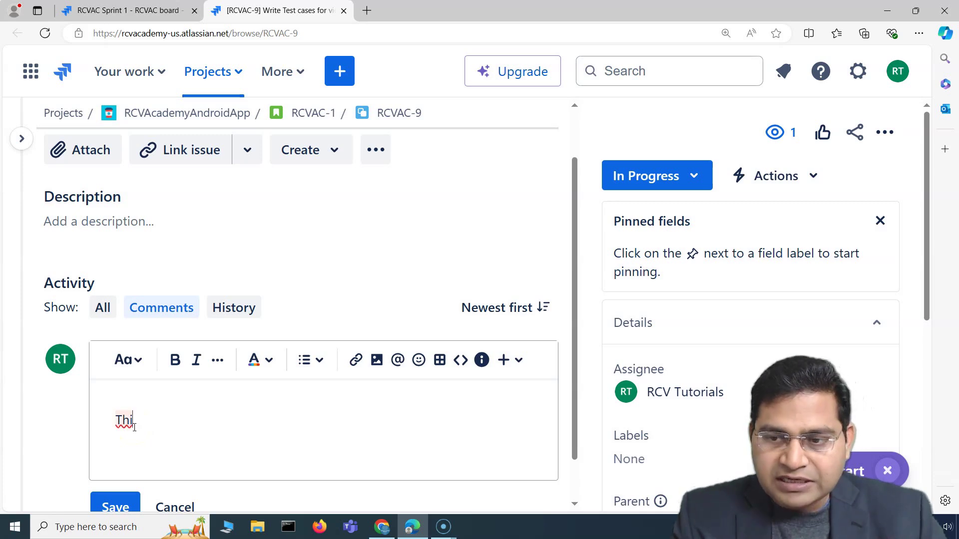
{"action": "type", "text": "s task is cop"}
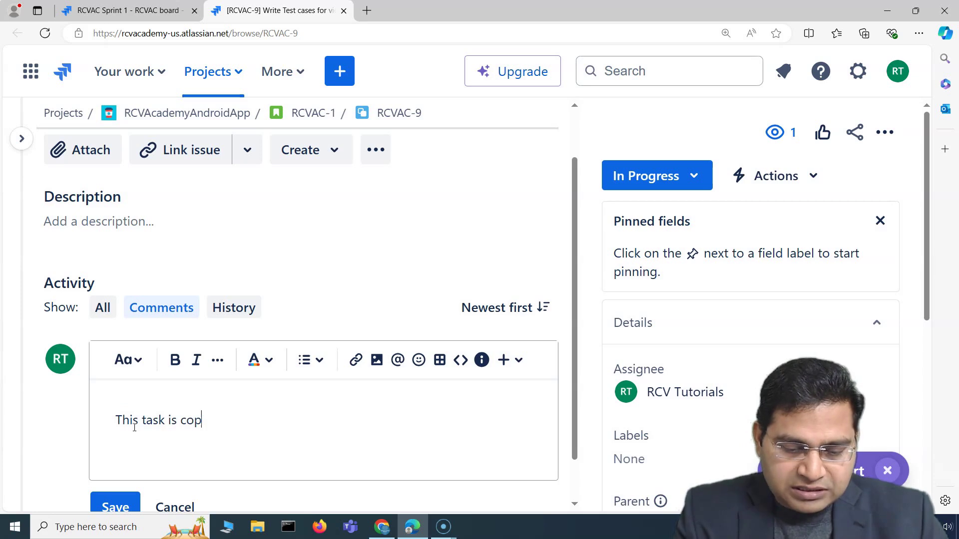
{"action": "key", "text": "BackSpace"}
{"action": "type", "text": "mplete. Test cases uploaded in Jira"}
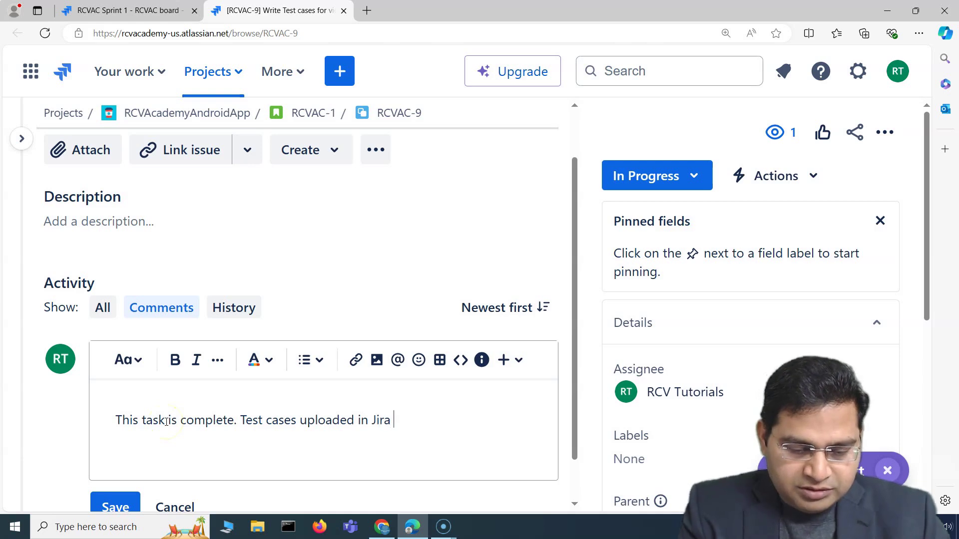
{"action": "type", "text": "Ray. Closing this task now."}
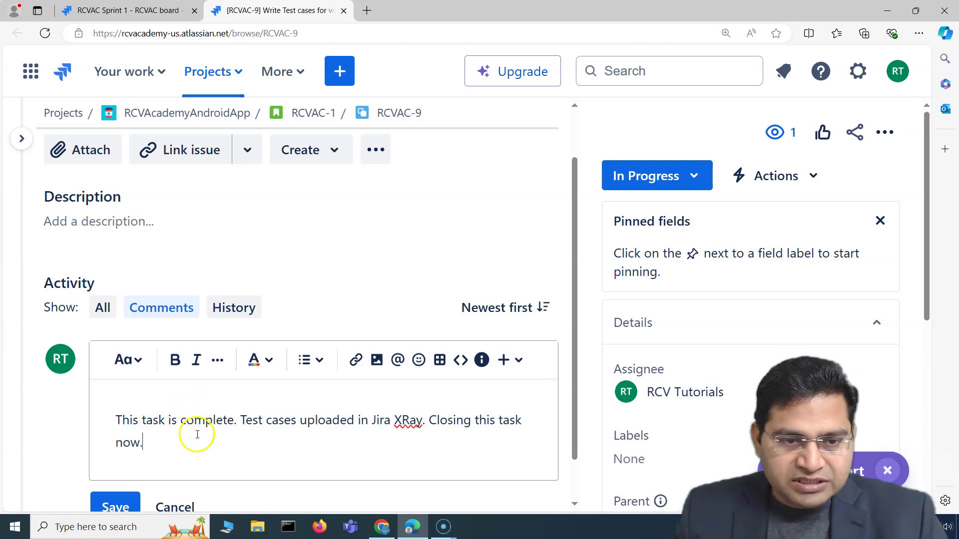
{"action": "left_click", "coordinate": [143, 438]}
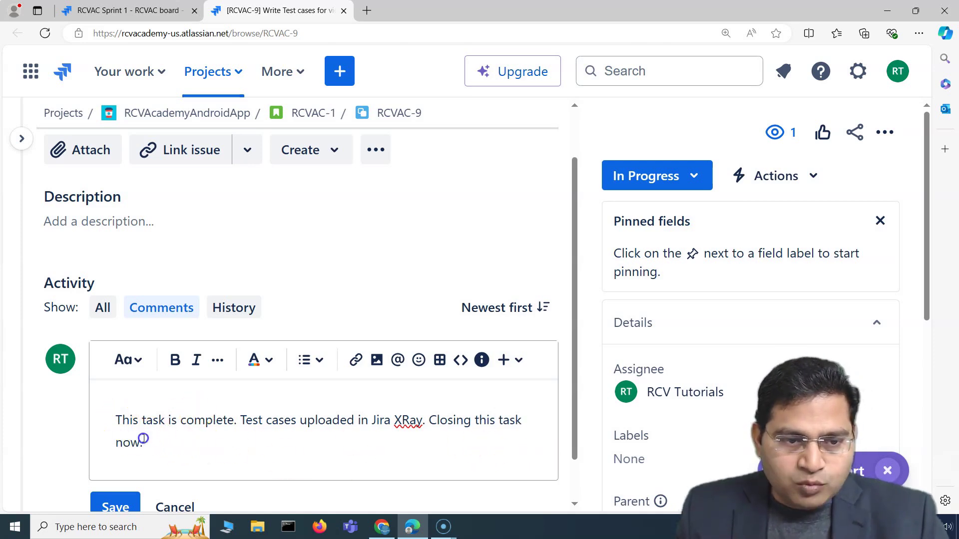
{"action": "left_click", "coordinate": [259, 422]}
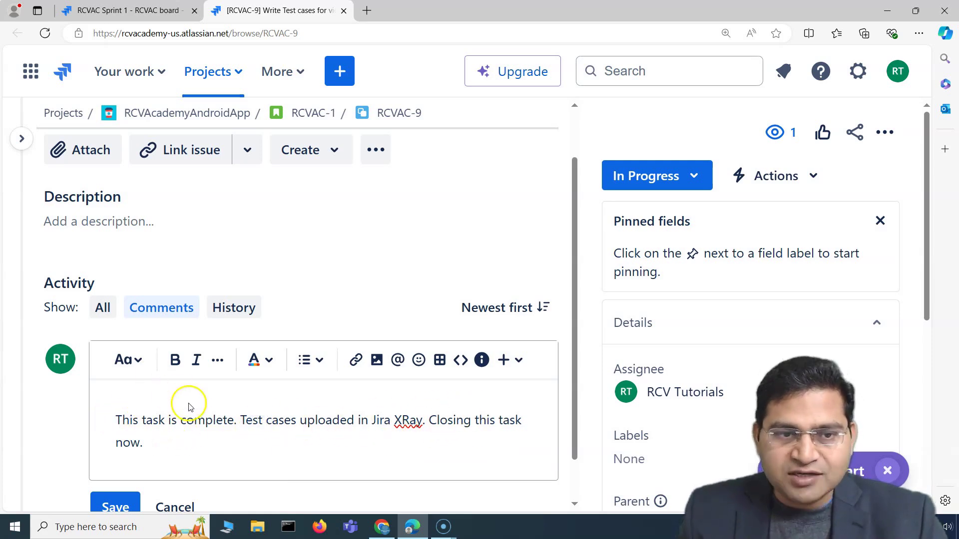
{"action": "scroll", "coordinate": [172, 428], "scroll_direction": "down", "scroll_amount": 1}
{"action": "scroll", "coordinate": [171, 427], "scroll_direction": "down", "scroll_amount": 1}
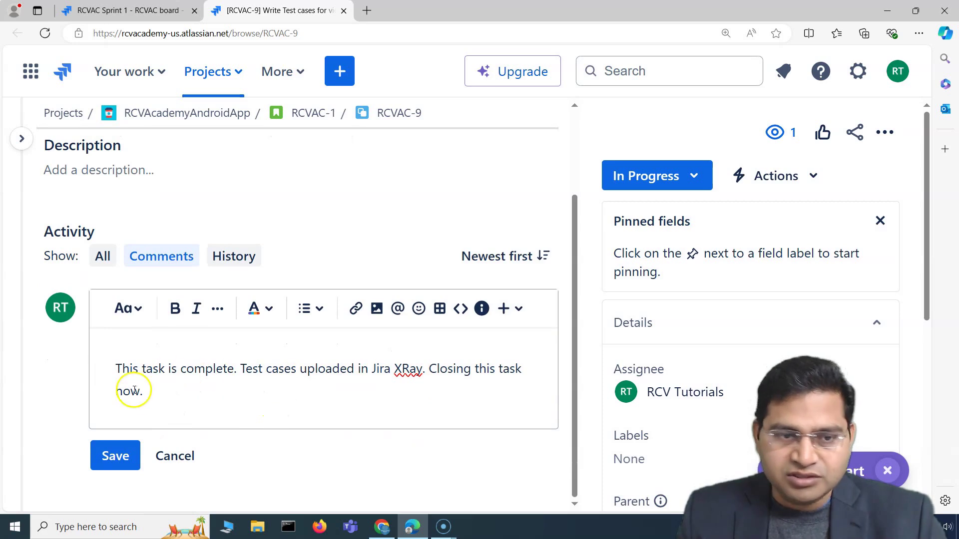
{"action": "left_click_drag", "start_coordinate": [144, 391], "coordinate": [111, 364]}
{"action": "left_click", "coordinate": [197, 380]}
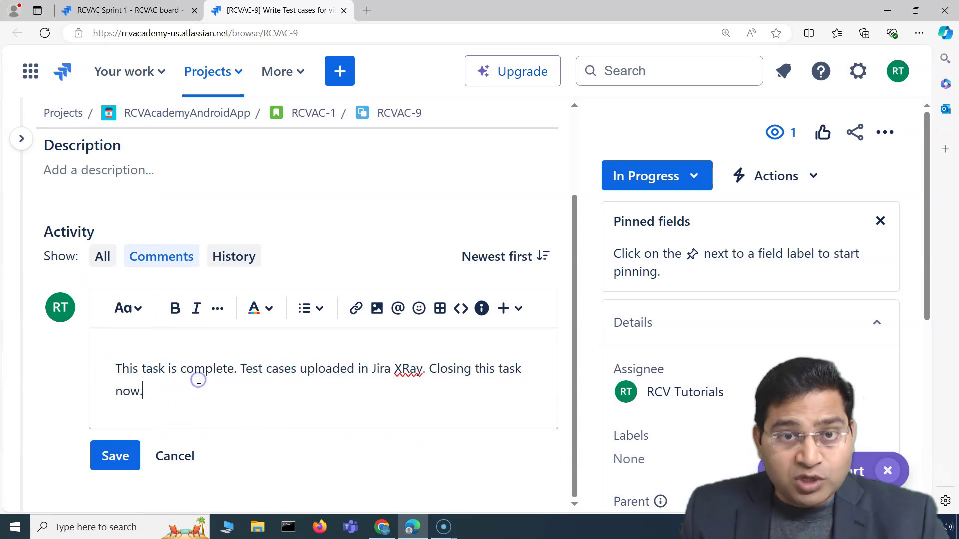
{"action": "left_click", "coordinate": [115, 456]}
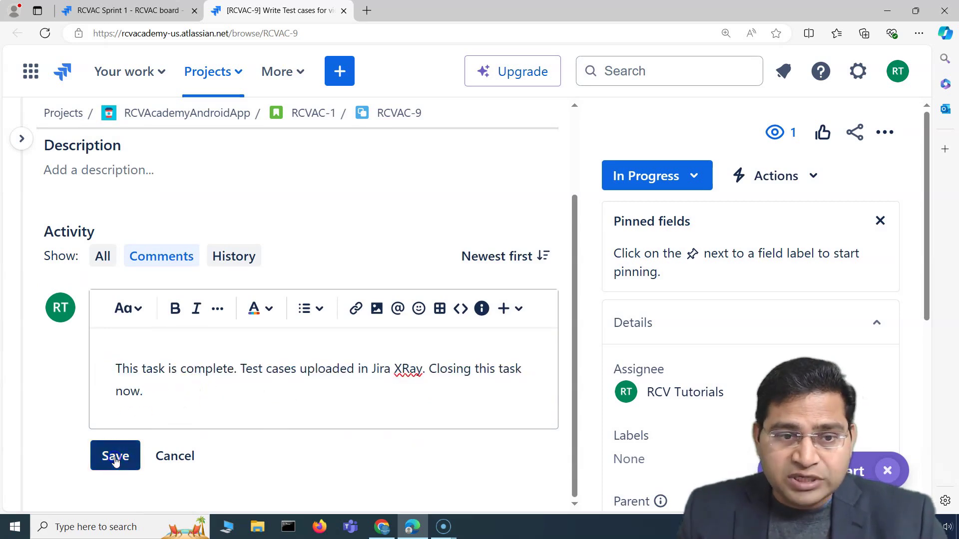
{"action": "scroll", "coordinate": [179, 392], "scroll_direction": "down", "scroll_amount": 2}
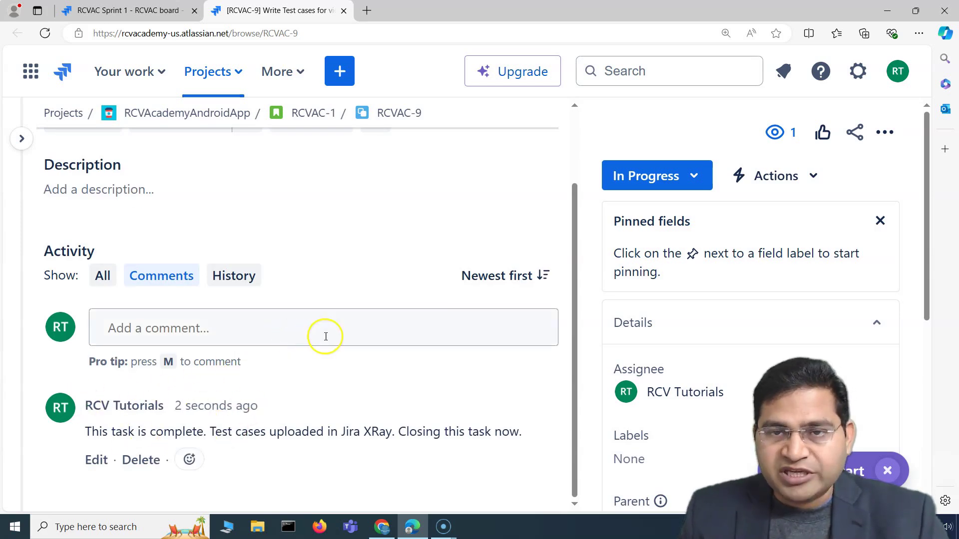
{"action": "scroll", "coordinate": [412, 379], "scroll_direction": "up", "scroll_amount": 2}
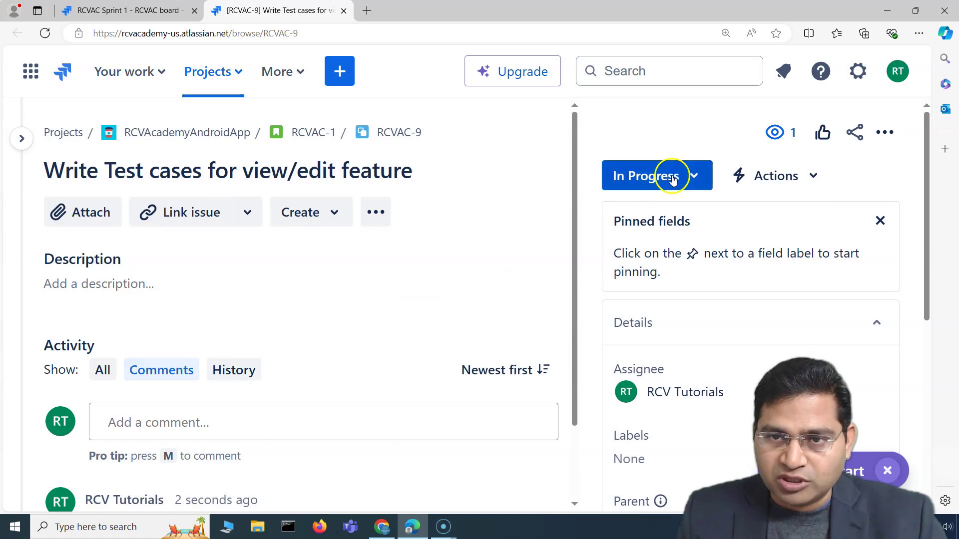
Step: Return to the sprint board and drag the RCVAC-9 card into the DONE column
{"action": "left_click", "coordinate": [692, 181]}
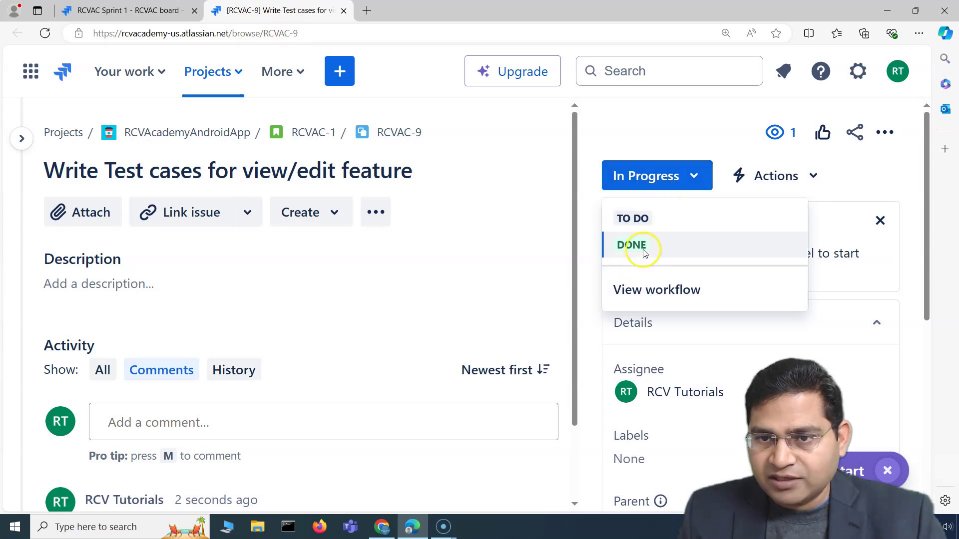
{"action": "left_click", "coordinate": [137, 10]}
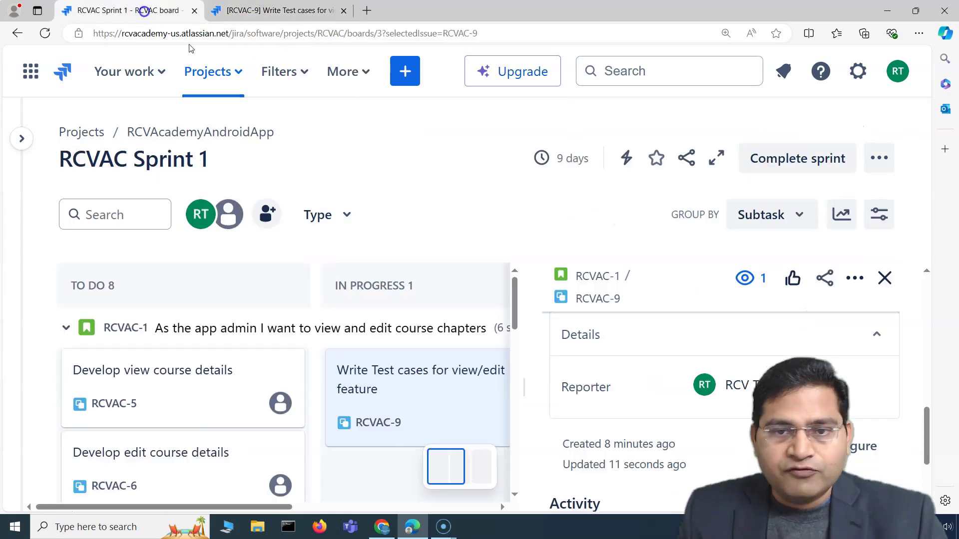
{"action": "left_click", "coordinate": [885, 278]}
{"action": "left_click_drag", "start_coordinate": [473, 379], "coordinate": [661, 379]}
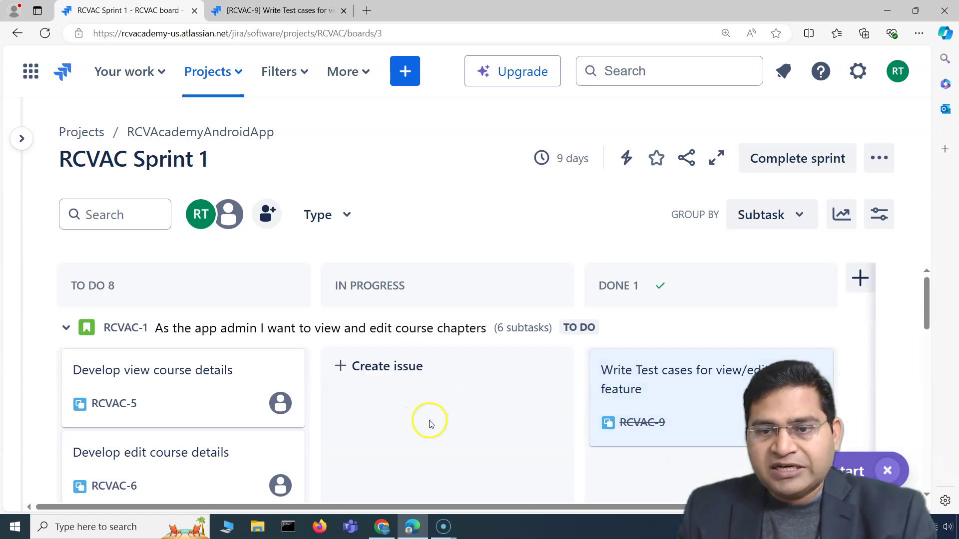
Step: Check the board's cards, then re-expand the project sidebar with Timeline, Backlog and Board
{"action": "scroll", "coordinate": [720, 377], "scroll_direction": "down", "scroll_amount": 1}
{"action": "scroll", "coordinate": [649, 370], "scroll_direction": "down", "scroll_amount": 1}
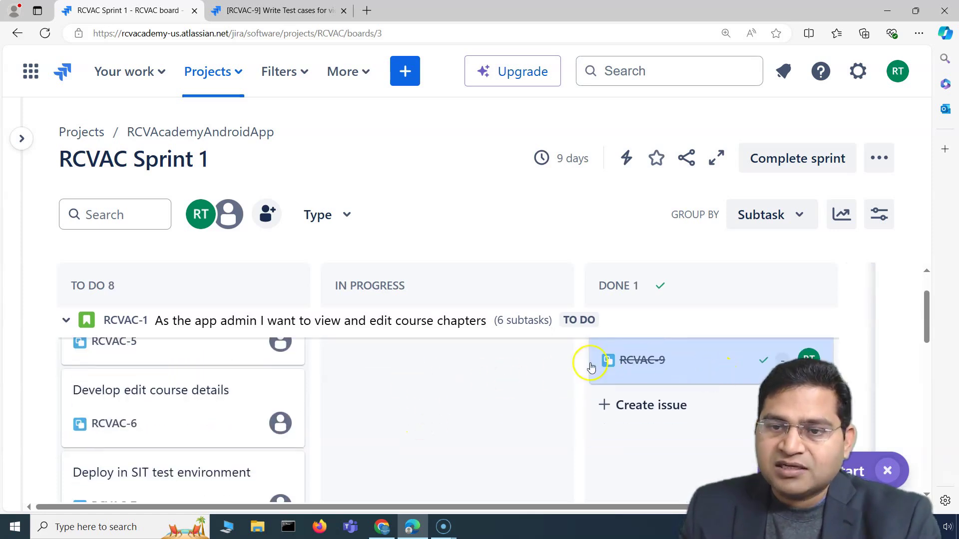
{"action": "scroll", "coordinate": [549, 389], "scroll_direction": "up", "scroll_amount": 2}
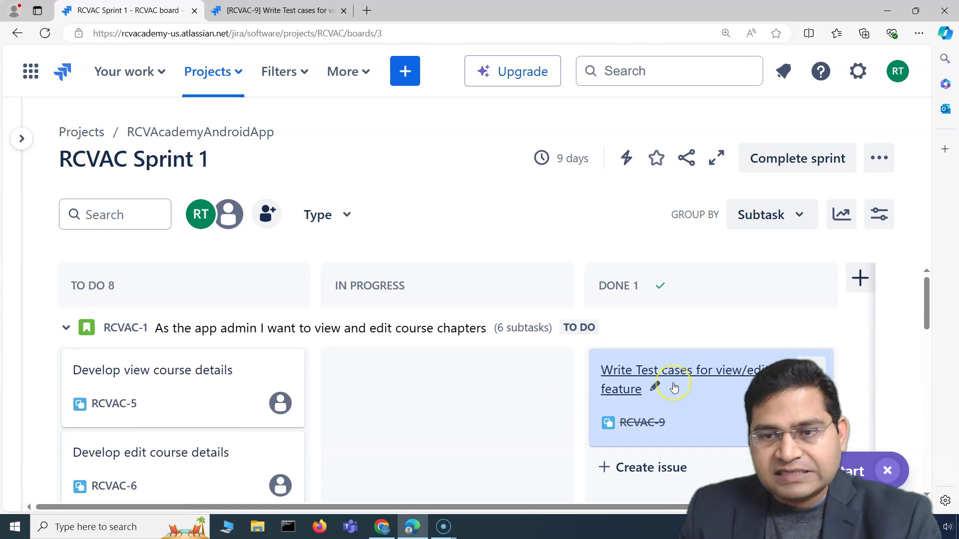
{"action": "scroll", "coordinate": [663, 361], "scroll_direction": "down", "scroll_amount": 1}
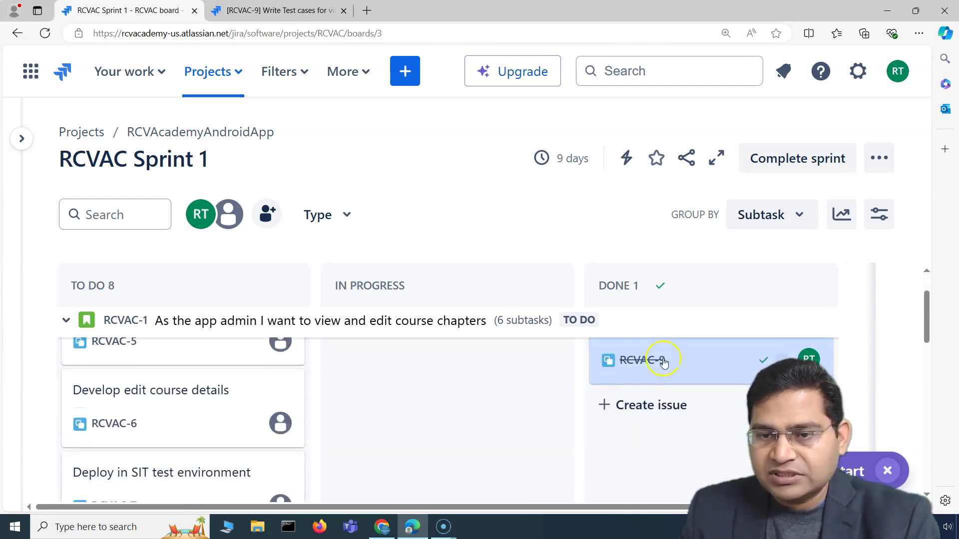
{"action": "scroll", "coordinate": [655, 409], "scroll_direction": "up", "scroll_amount": 1}
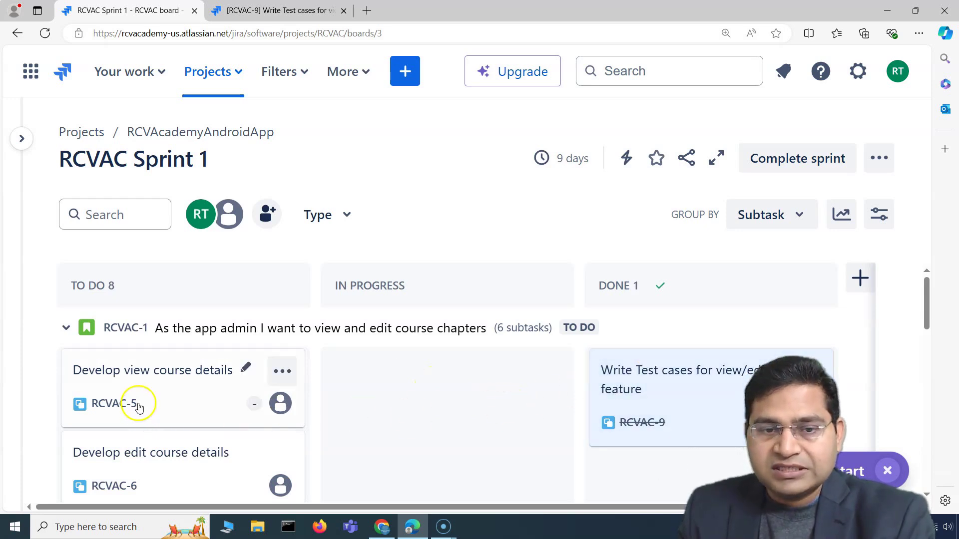
{"action": "left_click", "coordinate": [21, 138]}
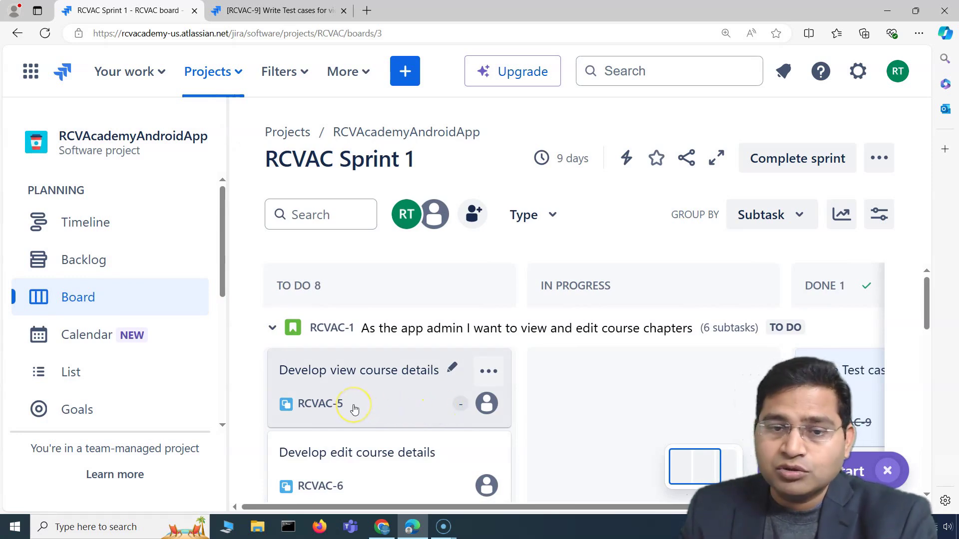
Step: Go to the Your work page from the Your work menu and scroll its Worked on list
{"action": "left_click", "coordinate": [161, 72]}
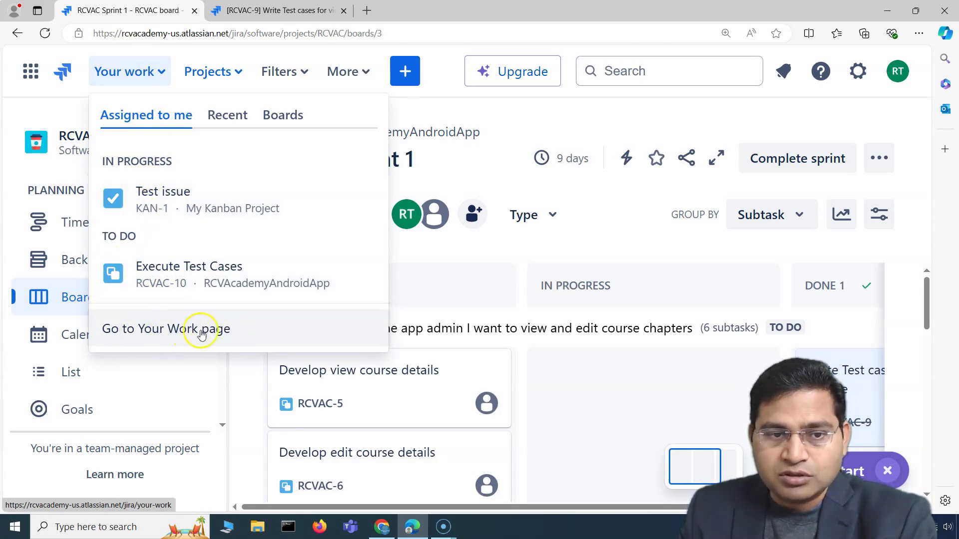
{"action": "left_click", "coordinate": [186, 336]}
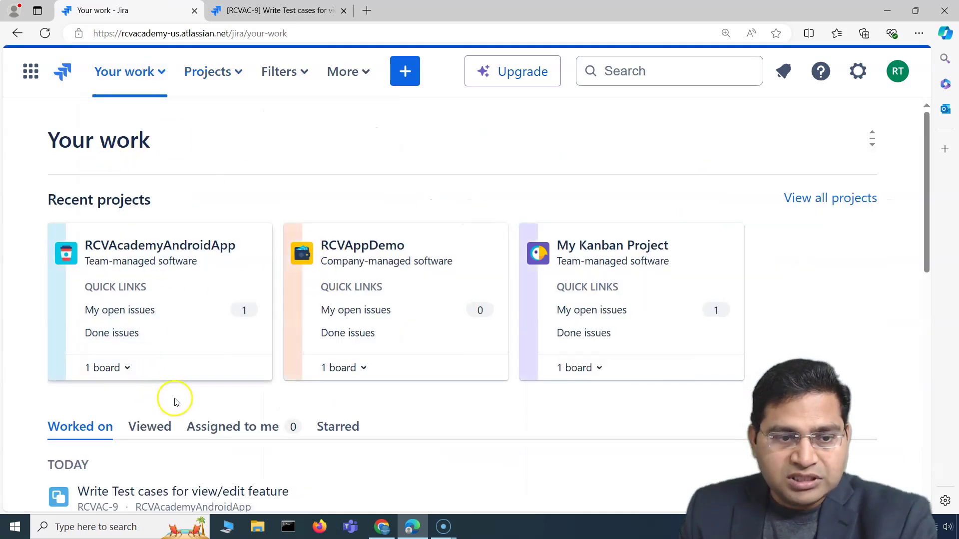
{"action": "scroll", "coordinate": [149, 409], "scroll_direction": "down", "scroll_amount": 3}
{"action": "scroll", "coordinate": [135, 422], "scroll_direction": "down", "scroll_amount": 8}
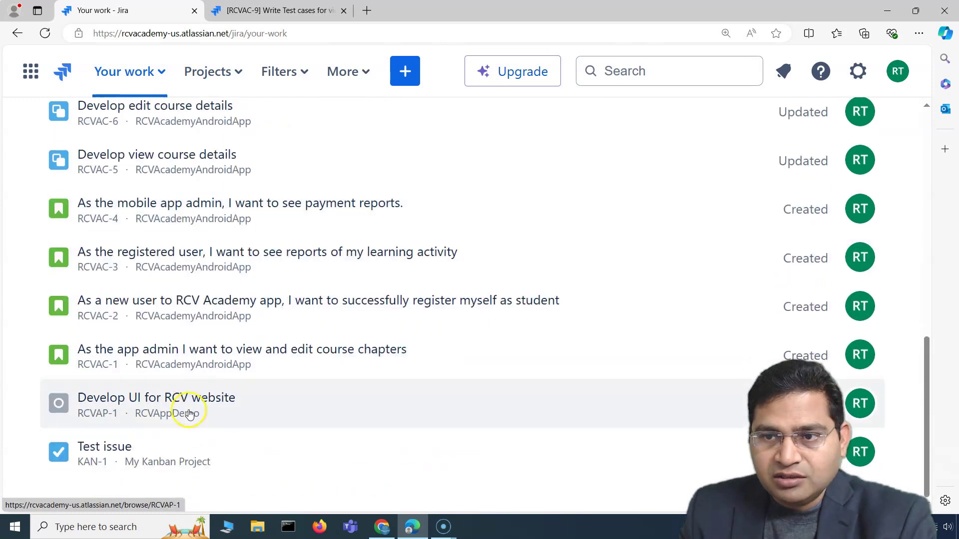
{"action": "scroll", "coordinate": [232, 404], "scroll_direction": "up", "scroll_amount": 10}
{"action": "scroll", "coordinate": [231, 411], "scroll_direction": "down", "scroll_amount": 4}
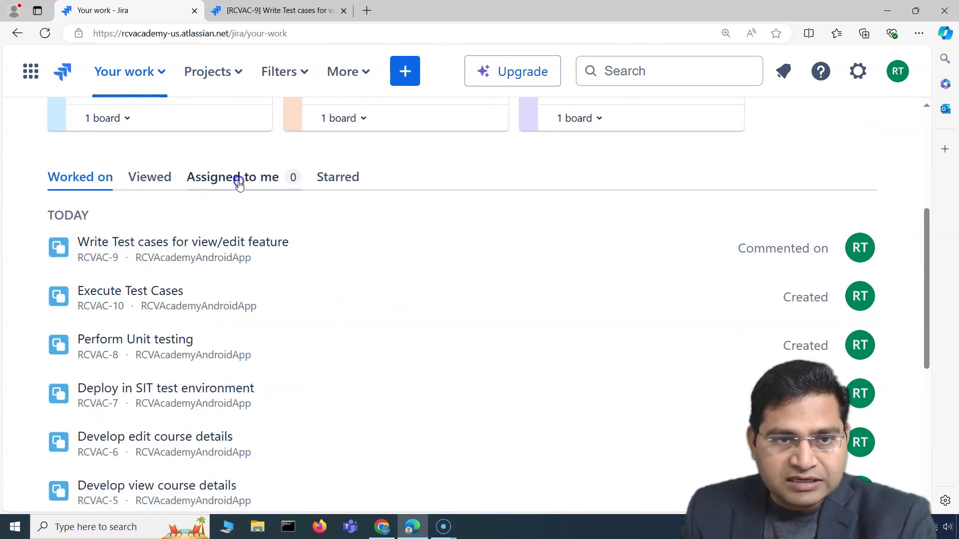
Step: Browse the Assigned to me, Viewed and Worked on tabs of Your work
{"action": "left_click", "coordinate": [235, 180]}
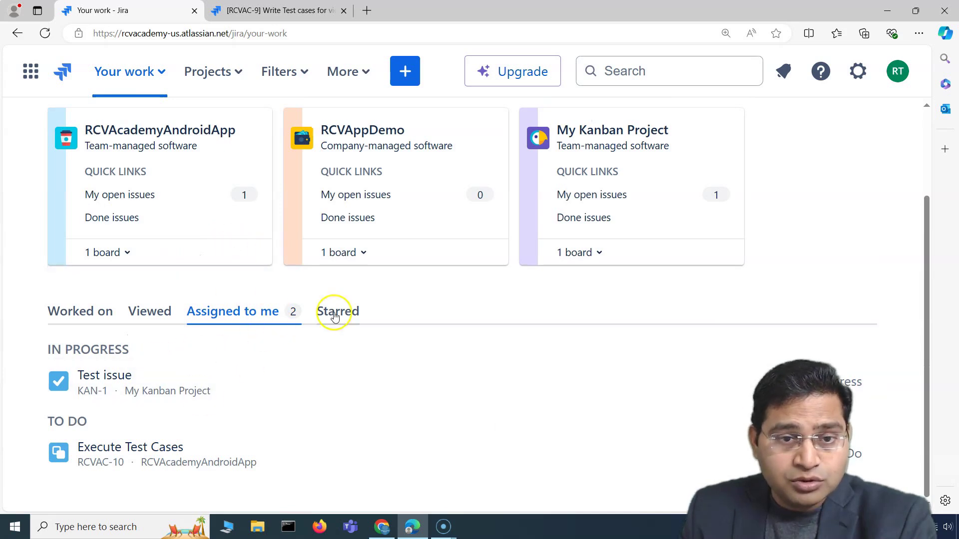
{"action": "left_click", "coordinate": [154, 316]}
{"action": "left_click", "coordinate": [82, 312]}
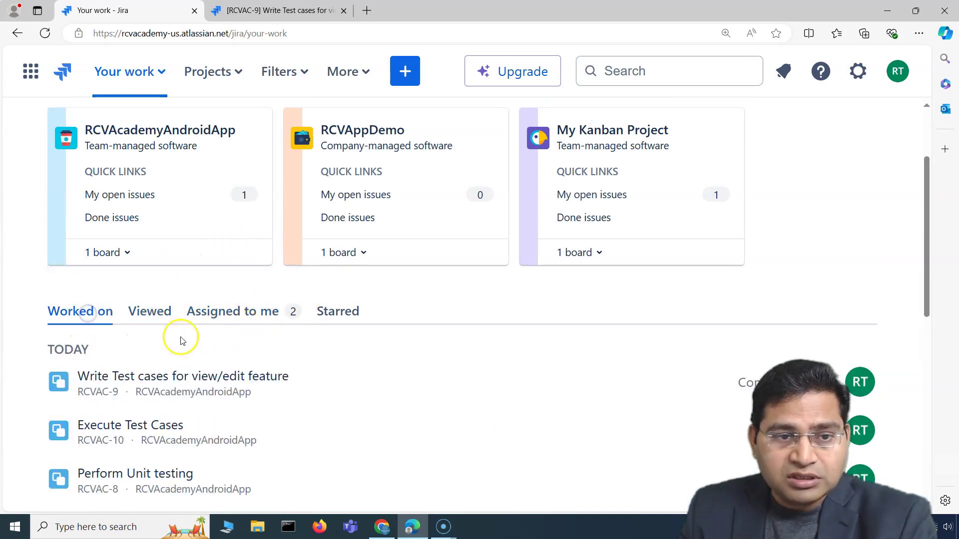
{"action": "scroll", "coordinate": [275, 403], "scroll_direction": "down", "scroll_amount": 3}
{"action": "scroll", "coordinate": [148, 413], "scroll_direction": "down", "scroll_amount": 2}
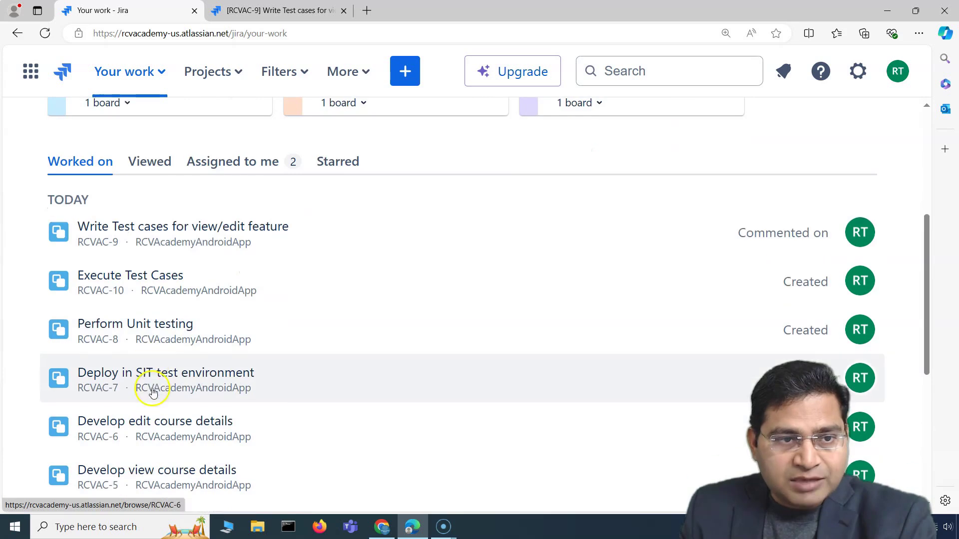
{"action": "scroll", "coordinate": [191, 395], "scroll_direction": "down", "scroll_amount": 3}
{"action": "scroll", "coordinate": [199, 460], "scroll_direction": "down", "scroll_amount": 1}
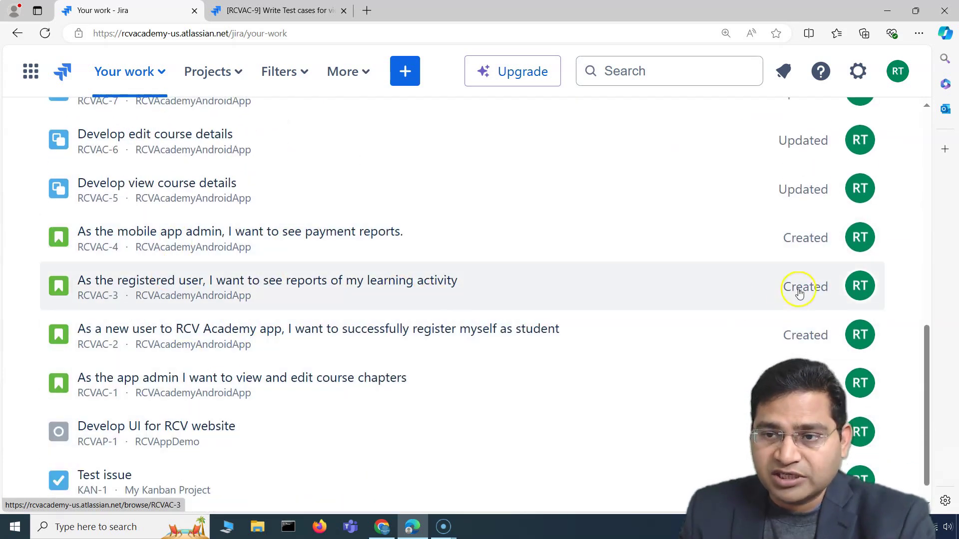
{"action": "scroll", "coordinate": [777, 290], "scroll_direction": "up", "scroll_amount": 4}
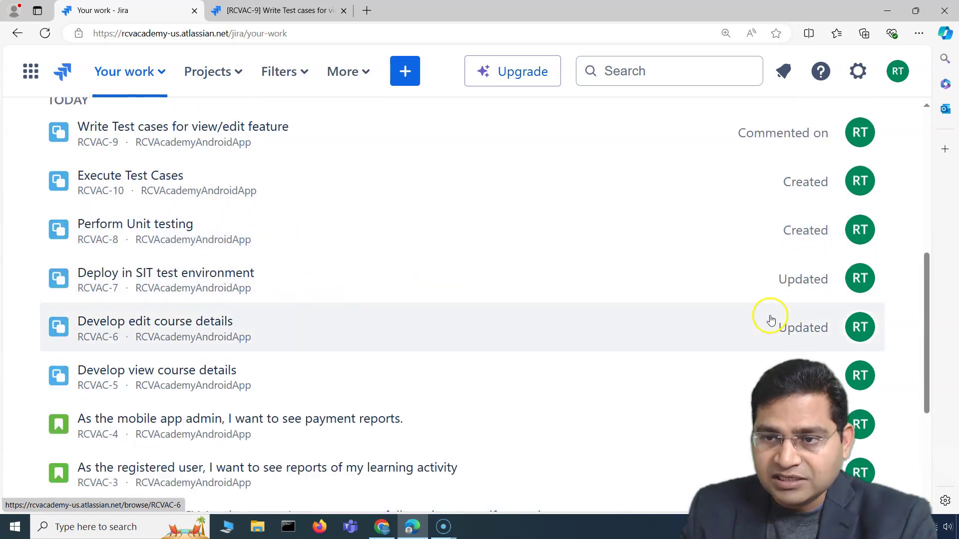
{"action": "scroll", "coordinate": [769, 317], "scroll_direction": "down", "scroll_amount": 4}
{"action": "scroll", "coordinate": [290, 442], "scroll_direction": "up", "scroll_amount": 2}
{"action": "scroll", "coordinate": [210, 422], "scroll_direction": "down", "scroll_amount": 2}
{"action": "scroll", "coordinate": [415, 382], "scroll_direction": "up", "scroll_amount": 10}
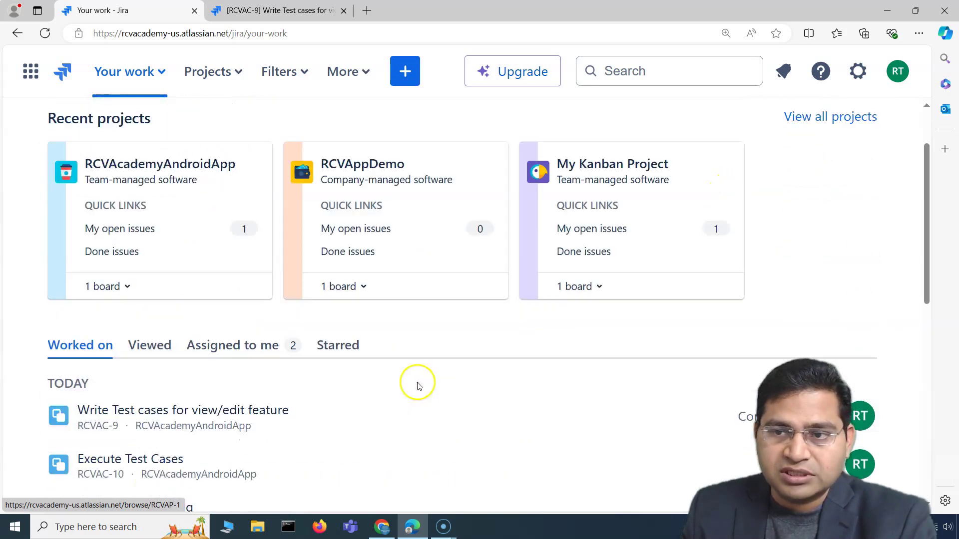
Step: Show the Assigned to me list with Test issue and Execute Test Cases
{"action": "left_click", "coordinate": [259, 348]}
{"action": "left_click", "coordinate": [214, 368]}
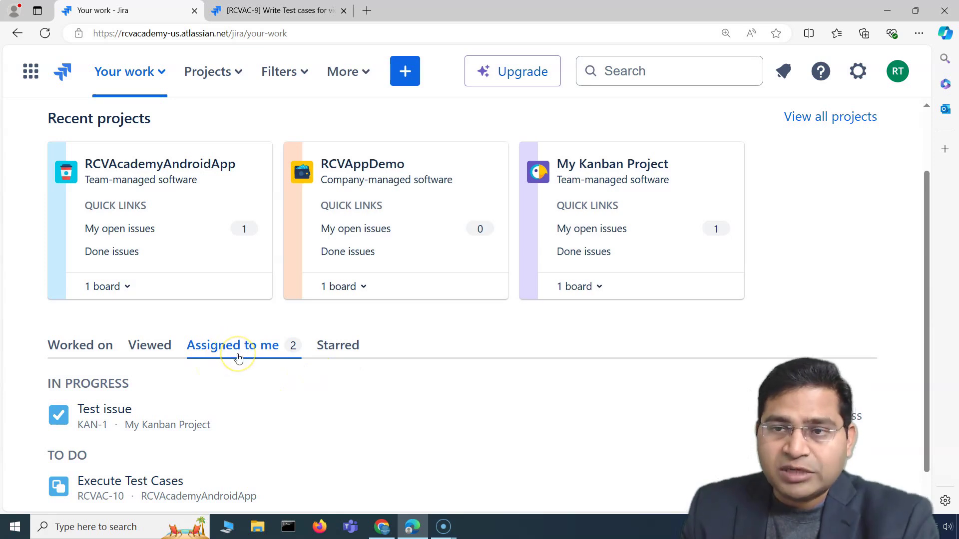
{"action": "scroll", "coordinate": [422, 367], "scroll_direction": "up", "scroll_amount": 2}
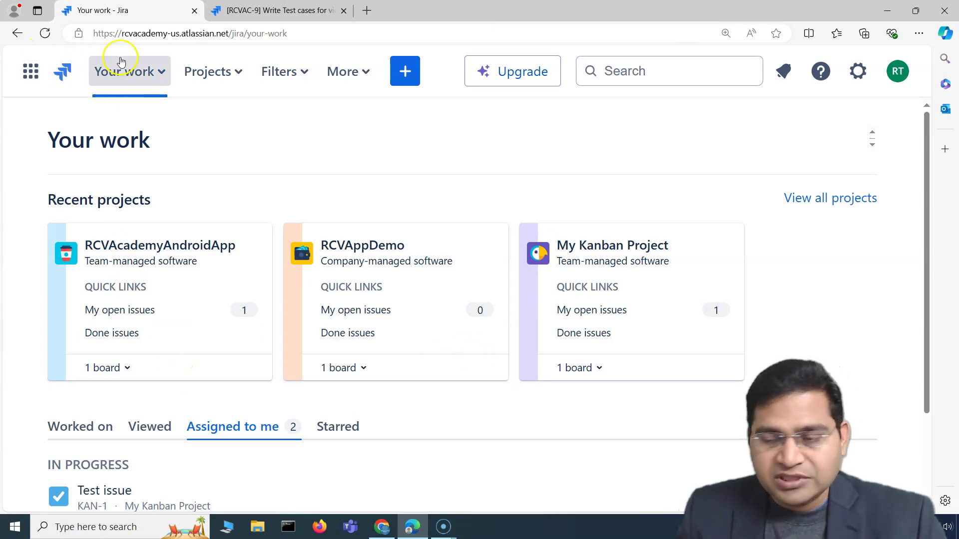
Step: Return to the RCVAcademyAndroidApp (RCVAC) Sprint 1 board via the Projects menu and scan its items
{"action": "left_click", "coordinate": [241, 72]}
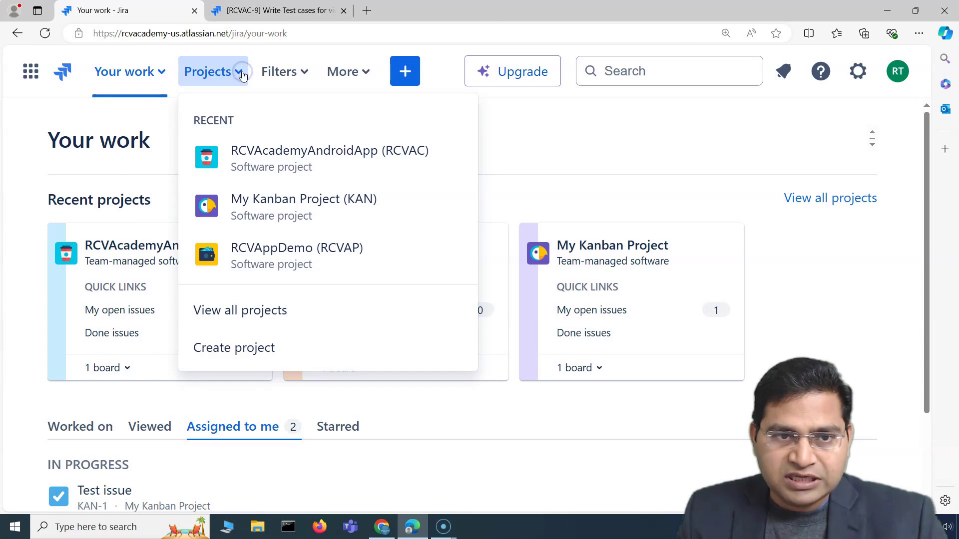
{"action": "left_click", "coordinate": [122, 252]}
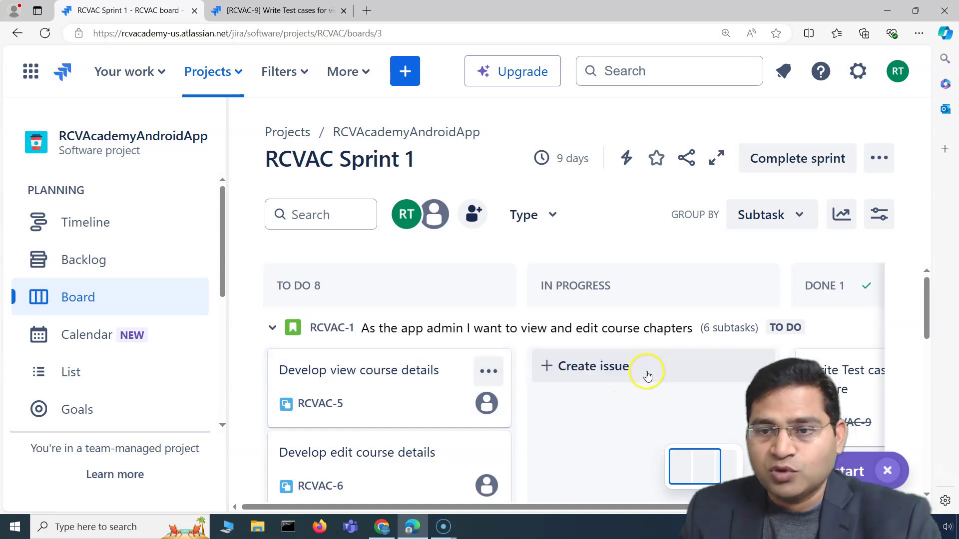
{"action": "scroll", "coordinate": [650, 396], "scroll_direction": "down", "scroll_amount": 2}
{"action": "scroll", "coordinate": [651, 396], "scroll_direction": "up", "scroll_amount": 2}
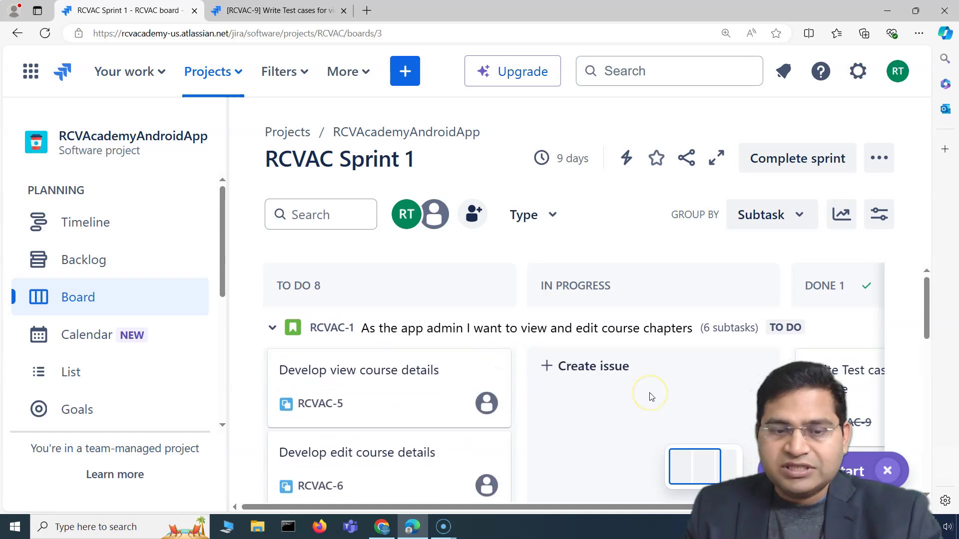